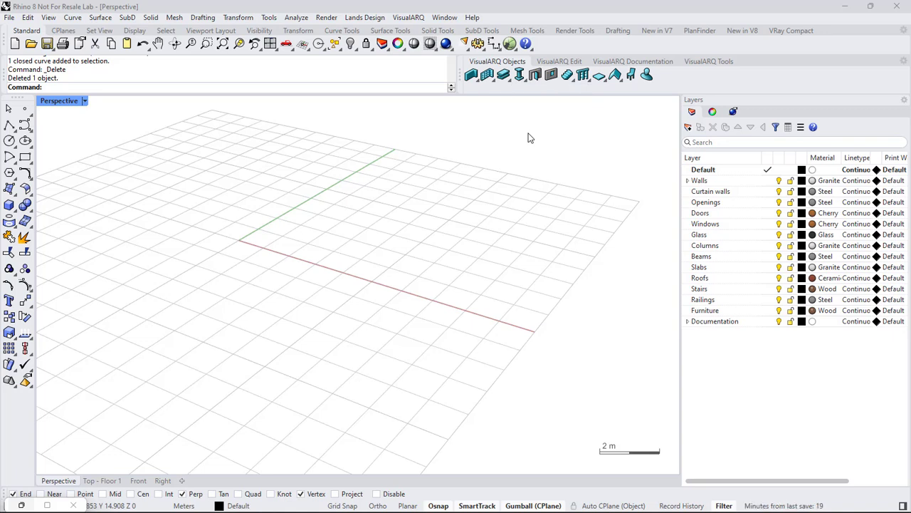
Bring the Composite slab definition forward and inspect its empty Boundary Curve parameter
left_click(26, 507)
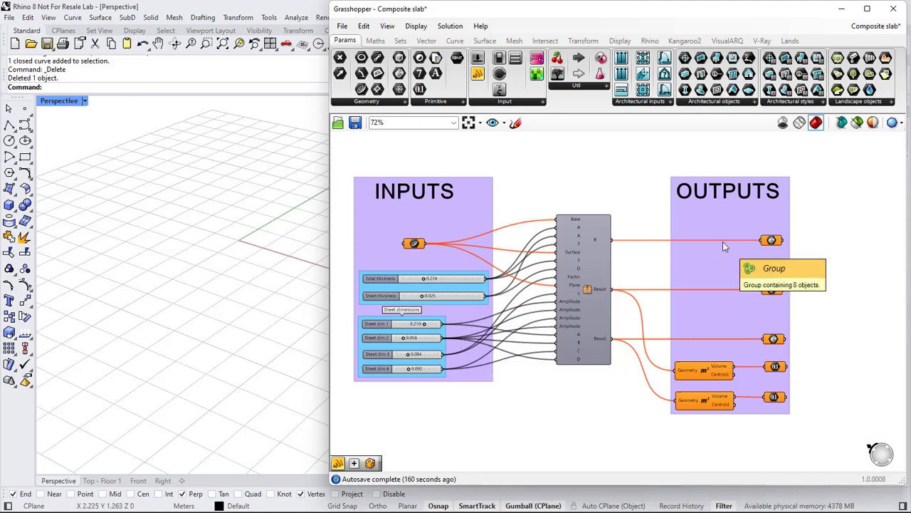
left_click(412, 246)
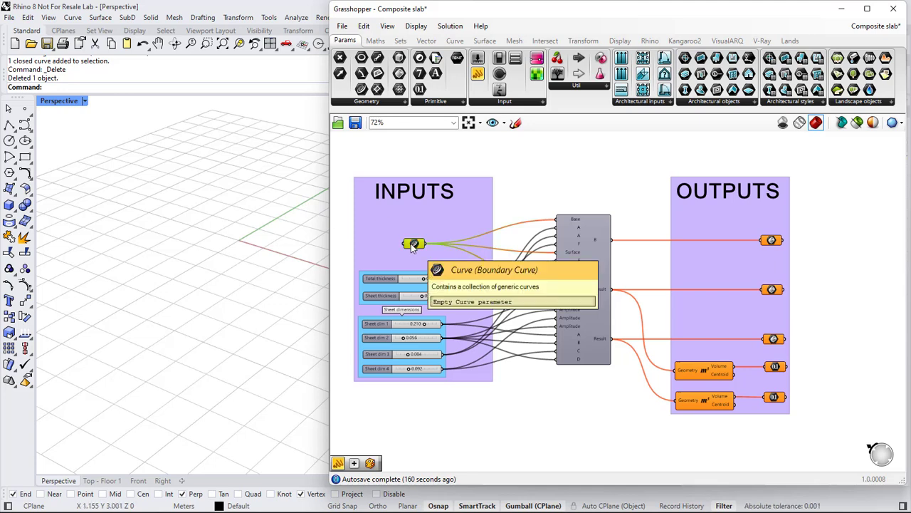
Draw a rectangle on the Perspective viewport's ground grid from two corners
left_click(24, 155)
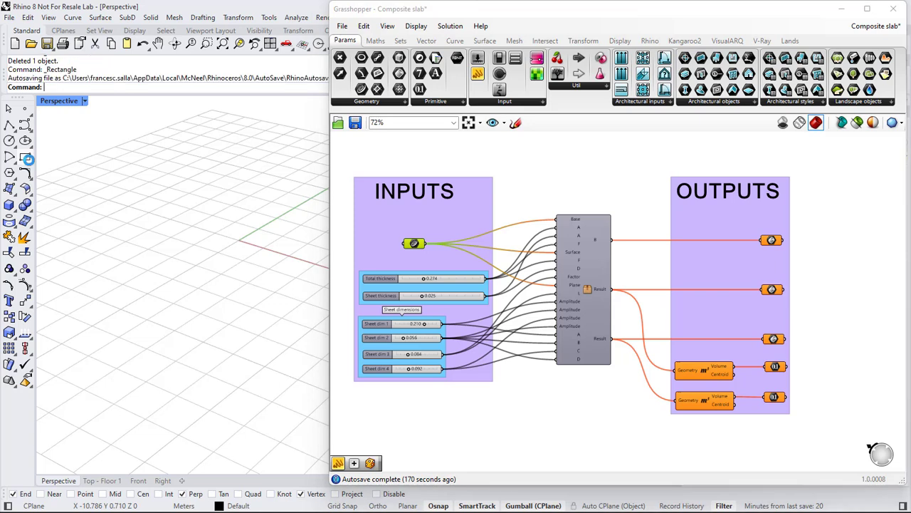
left_click(84, 286)
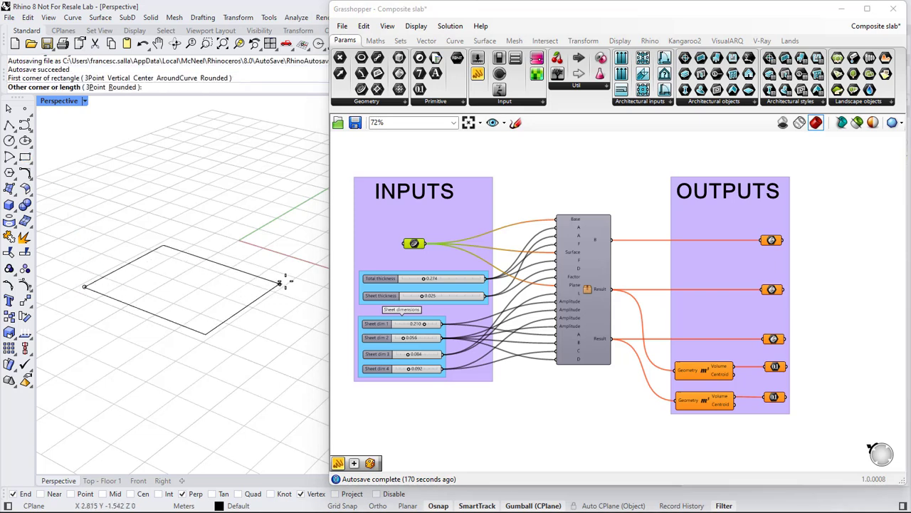
left_click(299, 260)
Assign the rectangle to the Boundary Curve input with Set one Curve
left_click(416, 244)
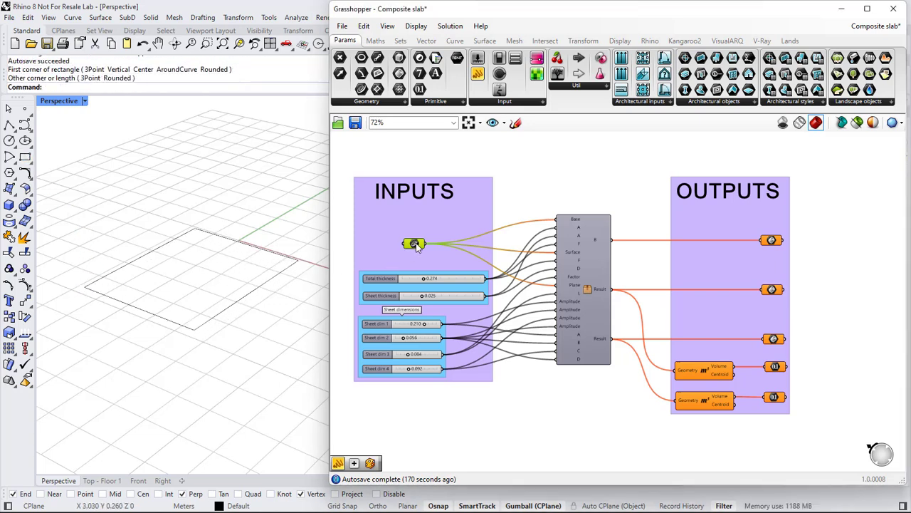
right_click(415, 245)
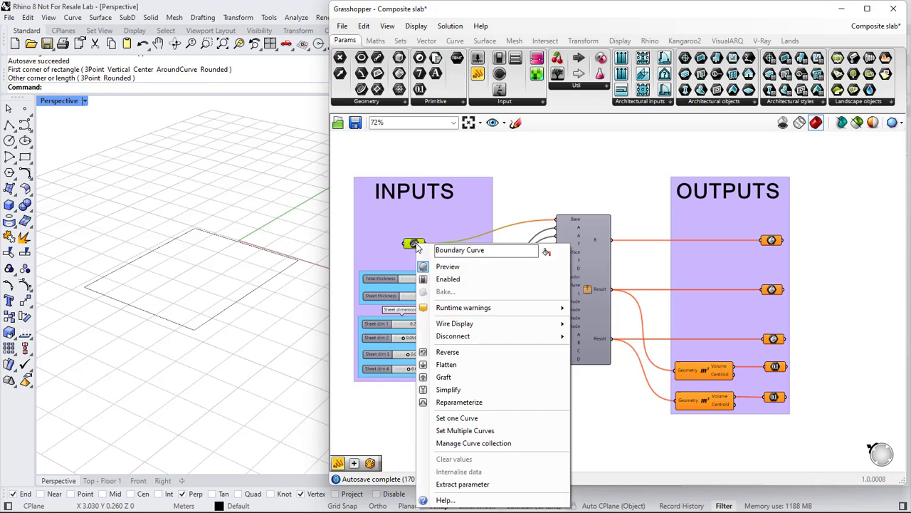
left_click(455, 418)
left_click(249, 293)
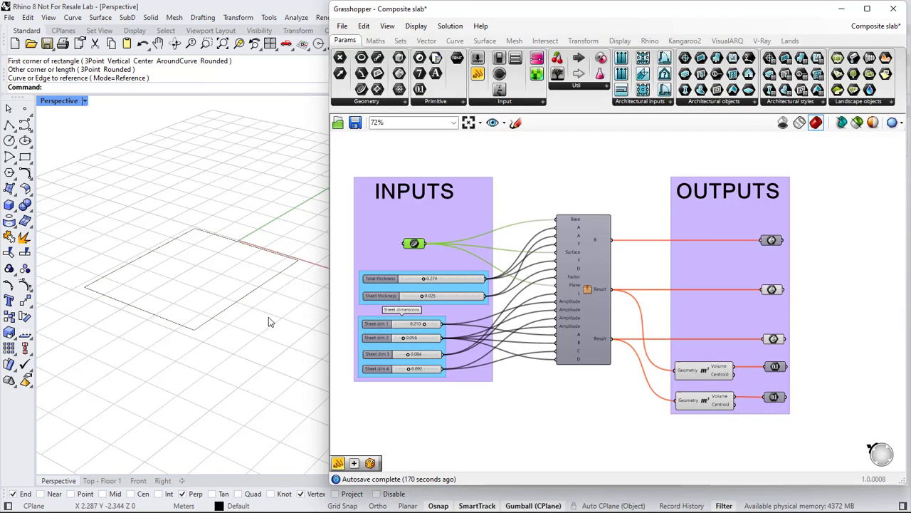
Drag the Total thickness slider from 0.274 to 0.323, then bring the OUTPUTS group into view
scroll(210, 298, "up", 5)
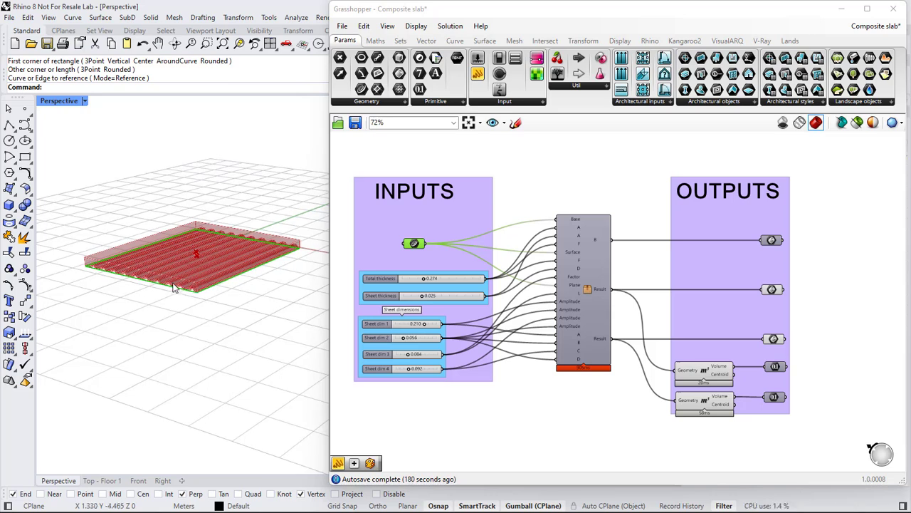
scroll(211, 297, "up", 2)
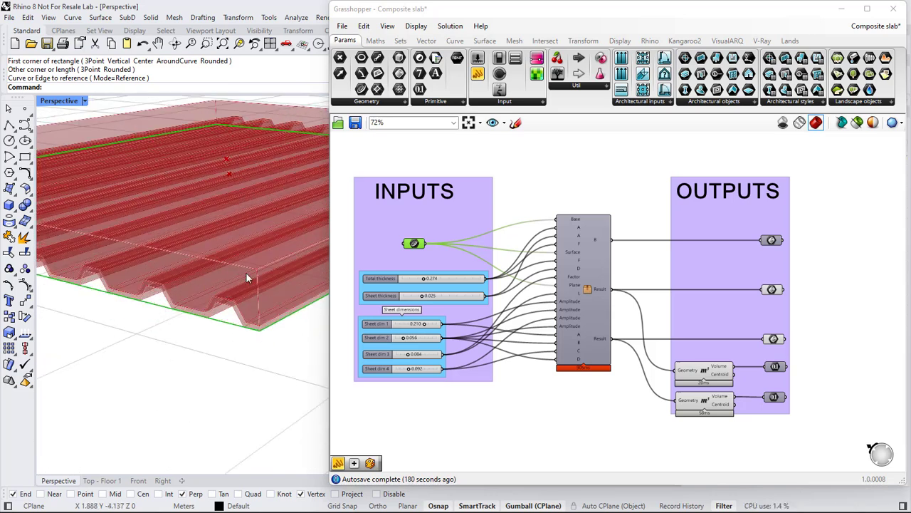
scroll(396, 286, "up", 5)
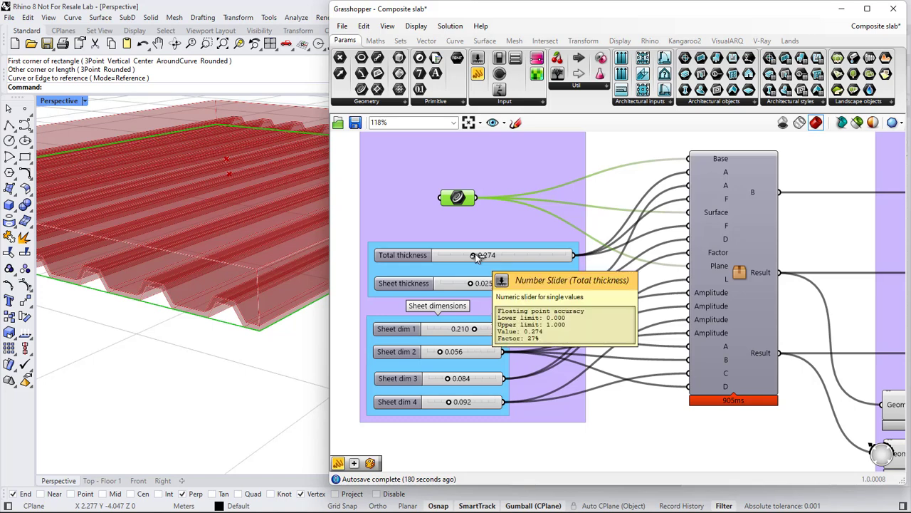
left_click_drag(473, 256, 480, 256)
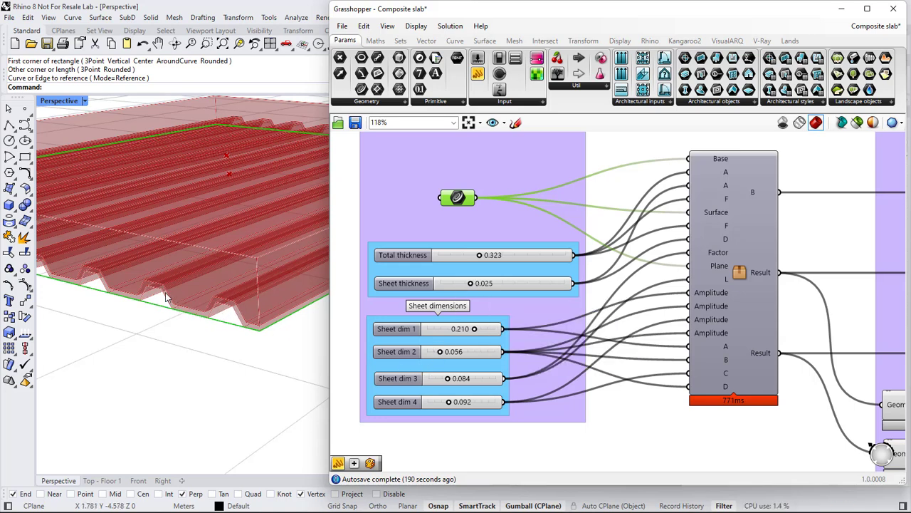
scroll(641, 285, "down", 5)
right_click_drag(773, 285, 640, 264)
scroll(662, 262, "up", 3)
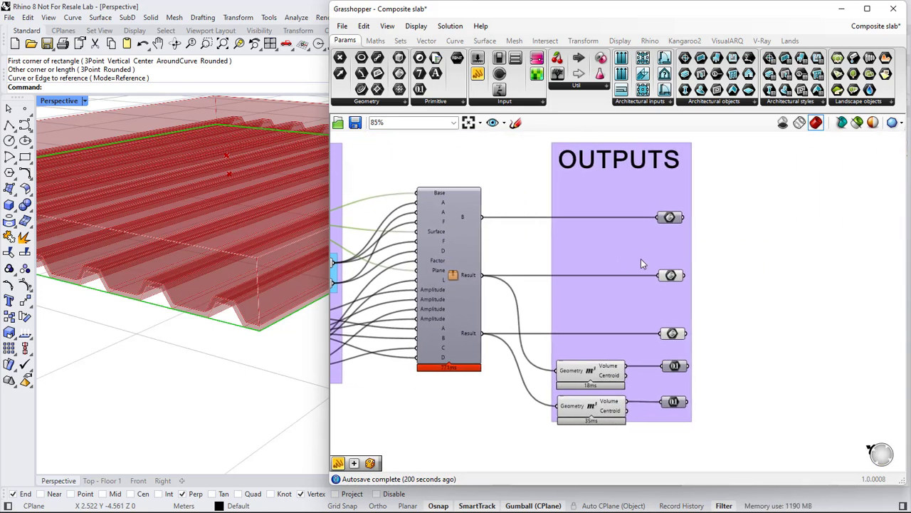
left_click(670, 219)
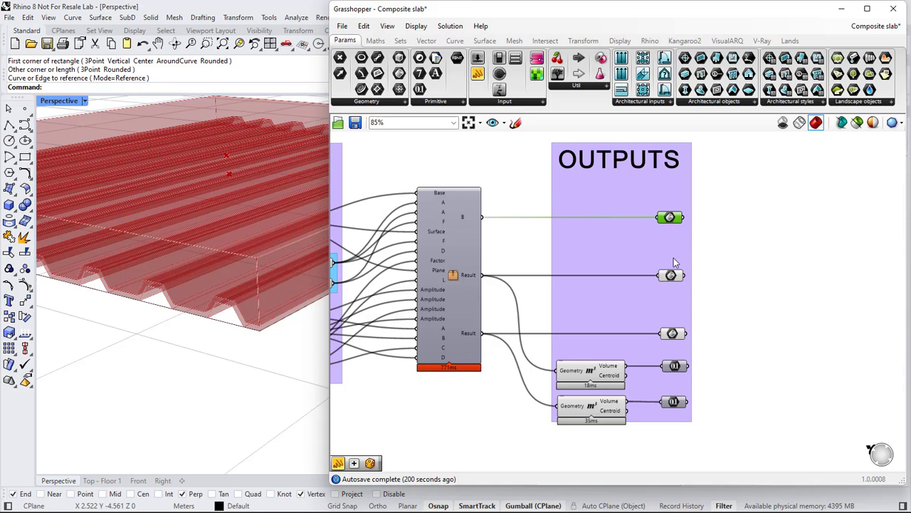
left_click(670, 278)
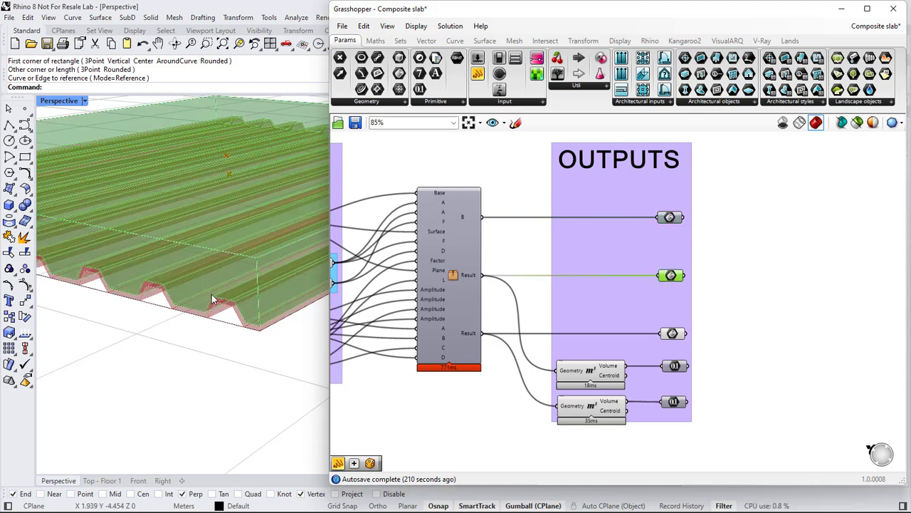
left_click(673, 335)
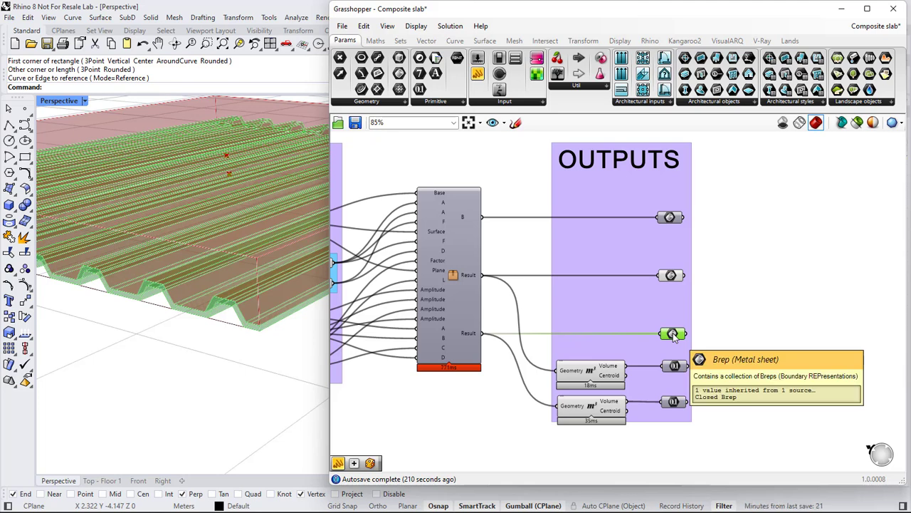
left_click(672, 367)
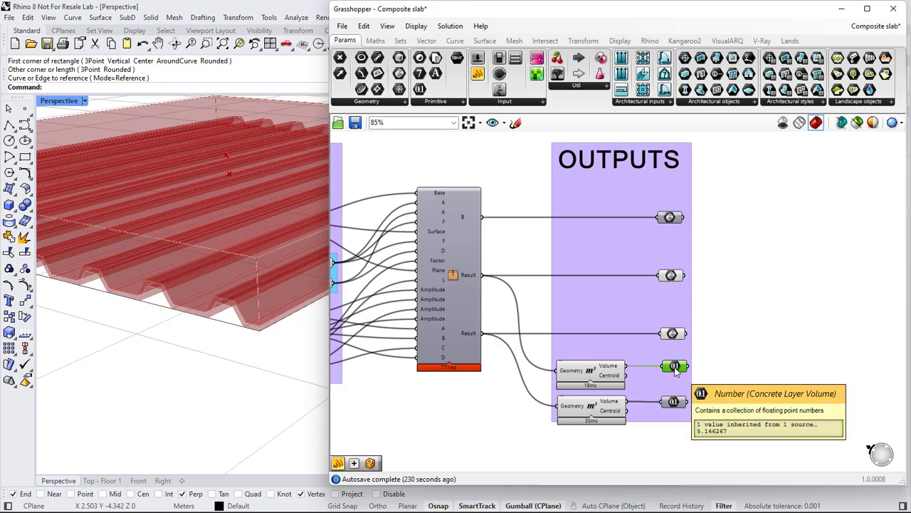
left_click(593, 376)
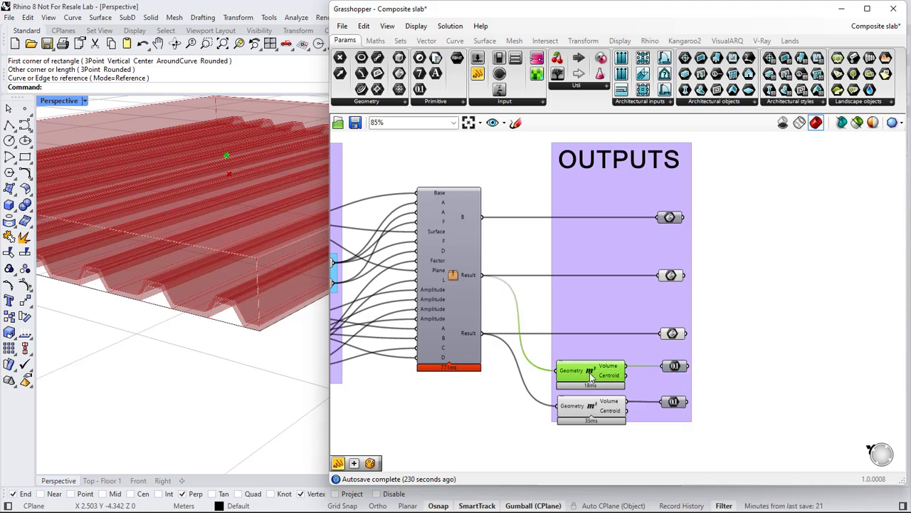
left_click(674, 368)
left_click(673, 404)
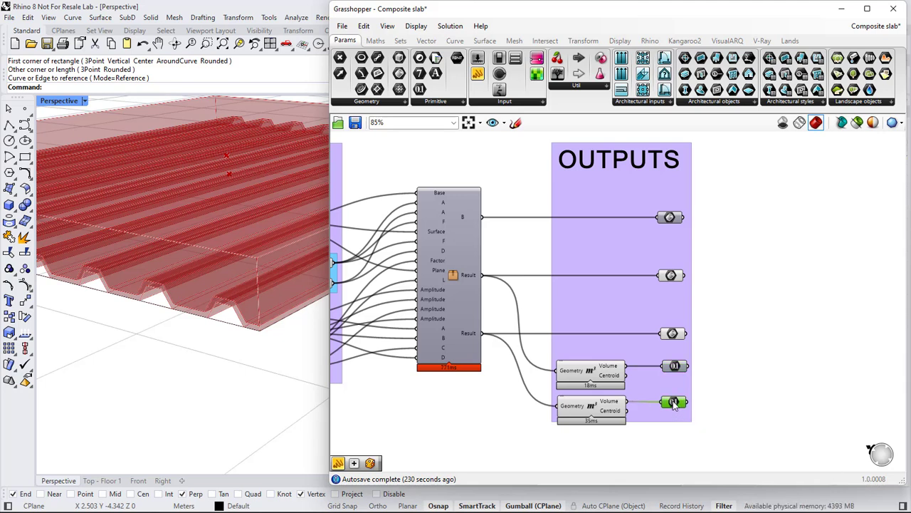
Check the Metal Sheet Volume output's name and toggle selected-only preview for Bounding Volume
right_click(673, 403)
left_click_drag(760, 300, 687, 299)
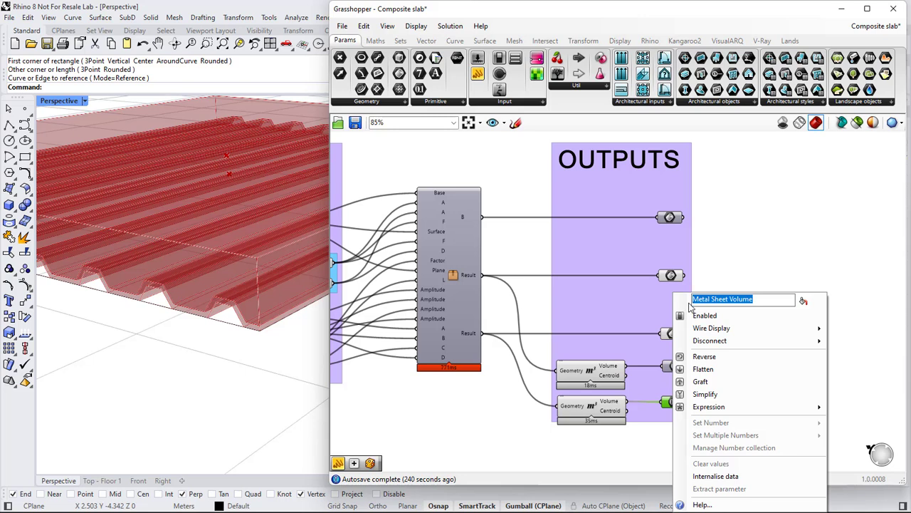
left_click(720, 270)
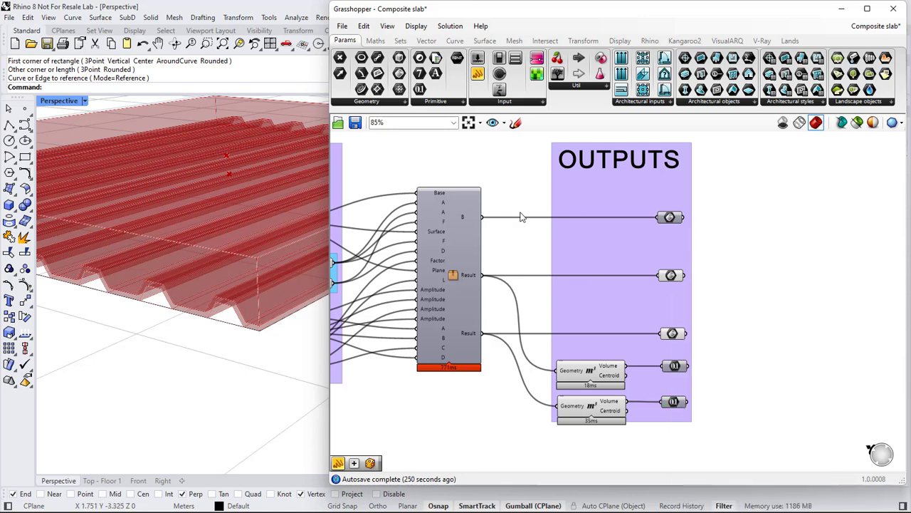
left_click(669, 217)
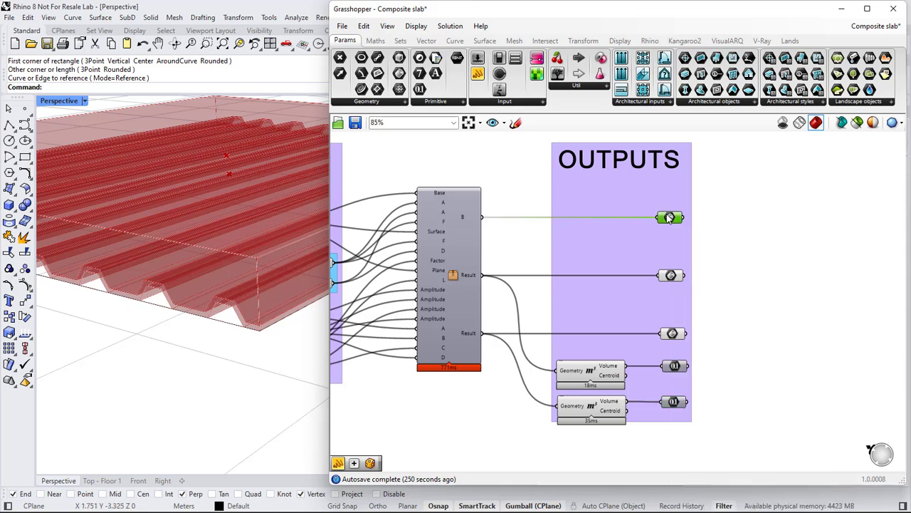
left_click(858, 122)
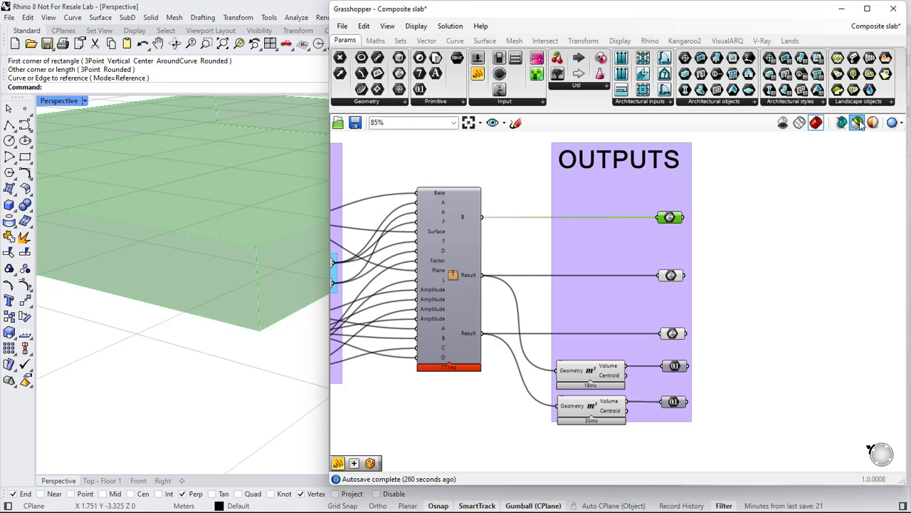
left_click(858, 122)
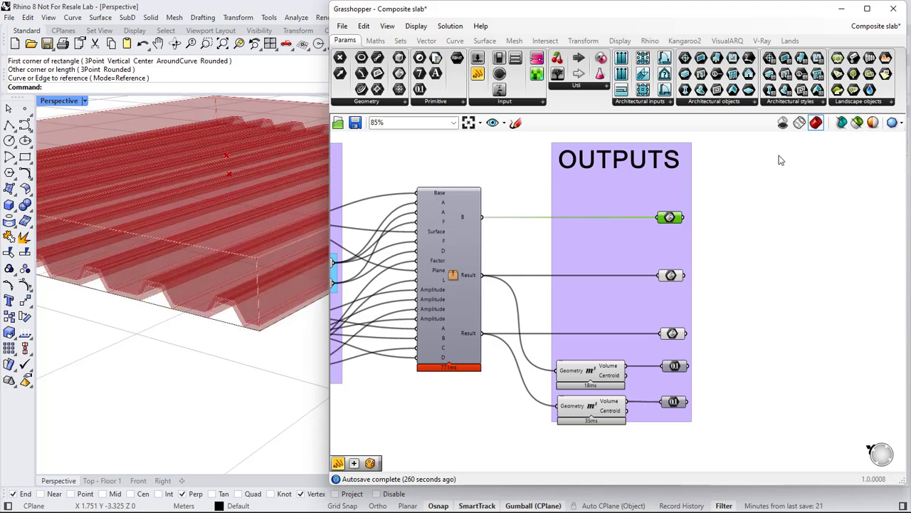
Check the Bounding Volume output's options, then save the definition and close Grasshopper
right_click(672, 221)
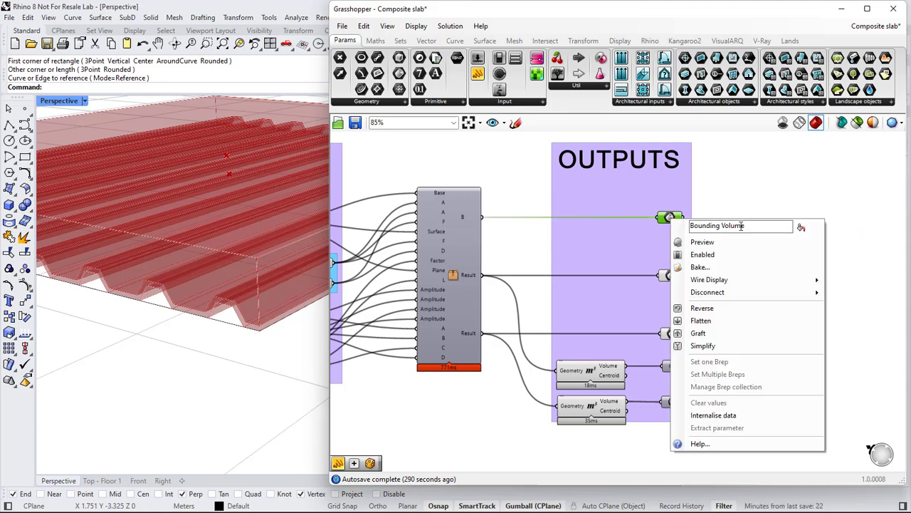
left_click(708, 213)
scroll(586, 248, "down", 4)
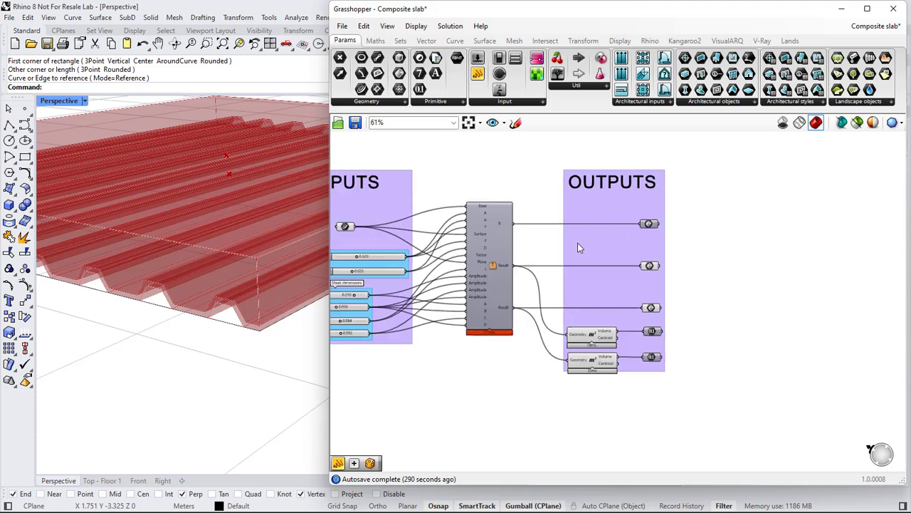
left_click(355, 122)
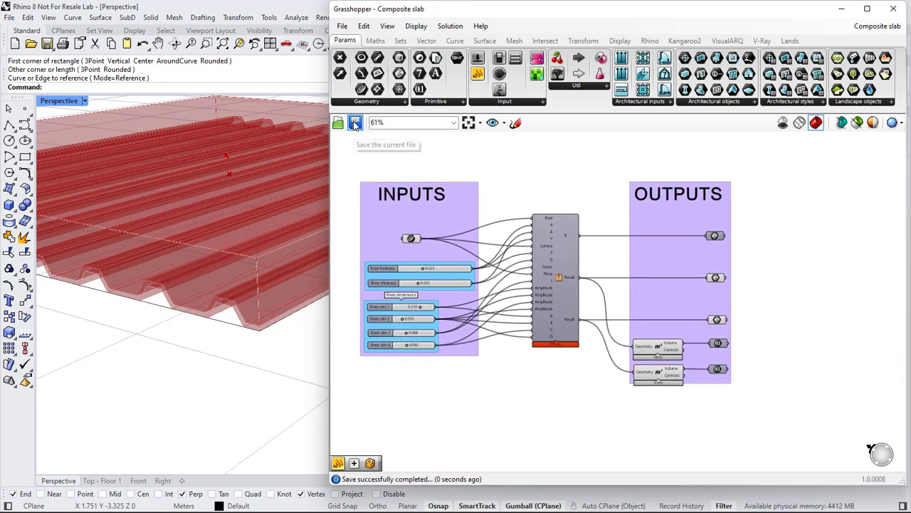
left_click(894, 10)
Orbit around the rectangle and open the Slab Styles manager from the Slab icon
right_click_drag(434, 284, 477, 171)
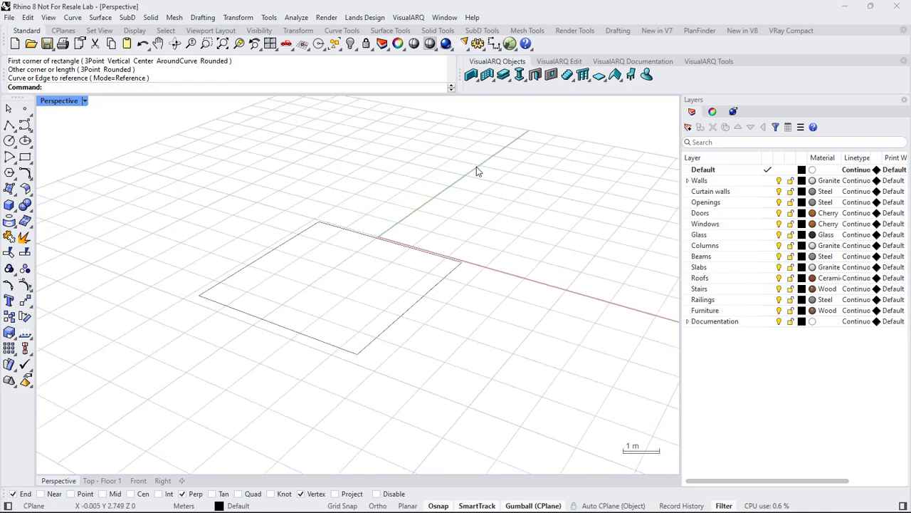
right_click(598, 76)
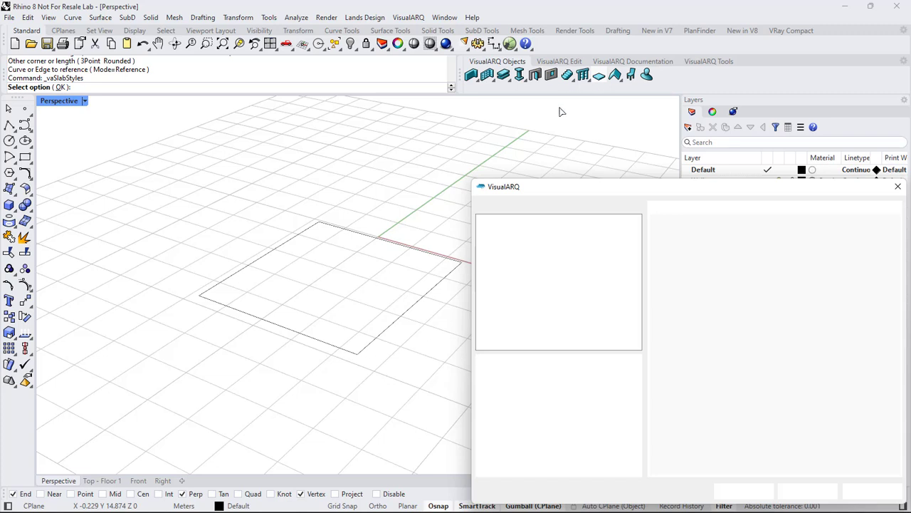
left_click_drag(562, 194, 364, 124)
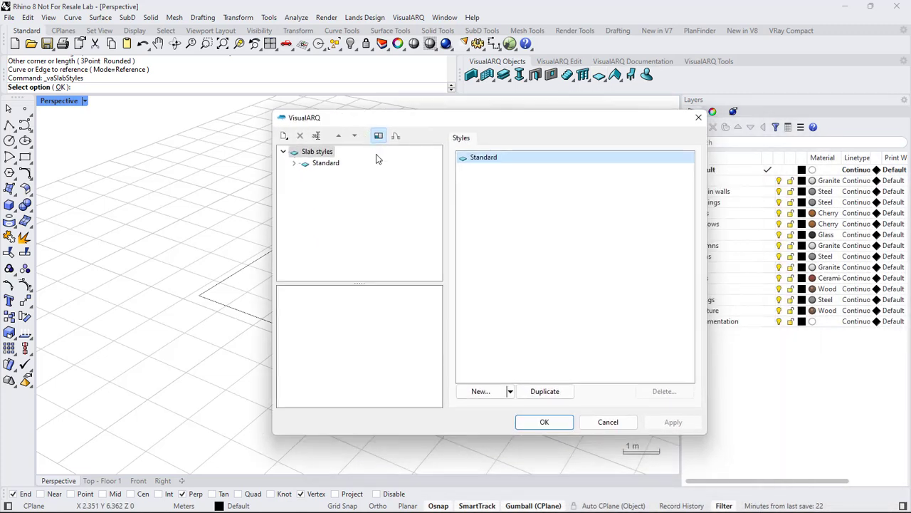
Start a new Grasshopper slab style loading the Composite slab.gh definition
left_click(489, 396)
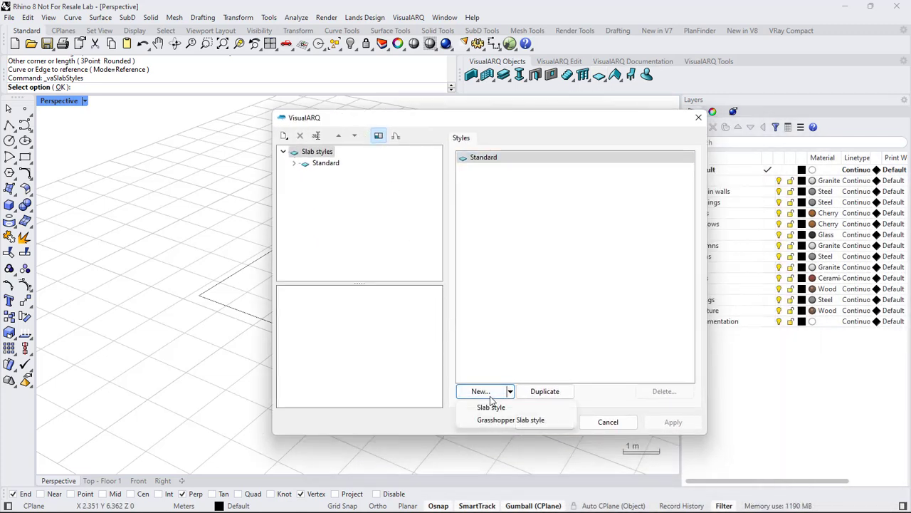
left_click(500, 422)
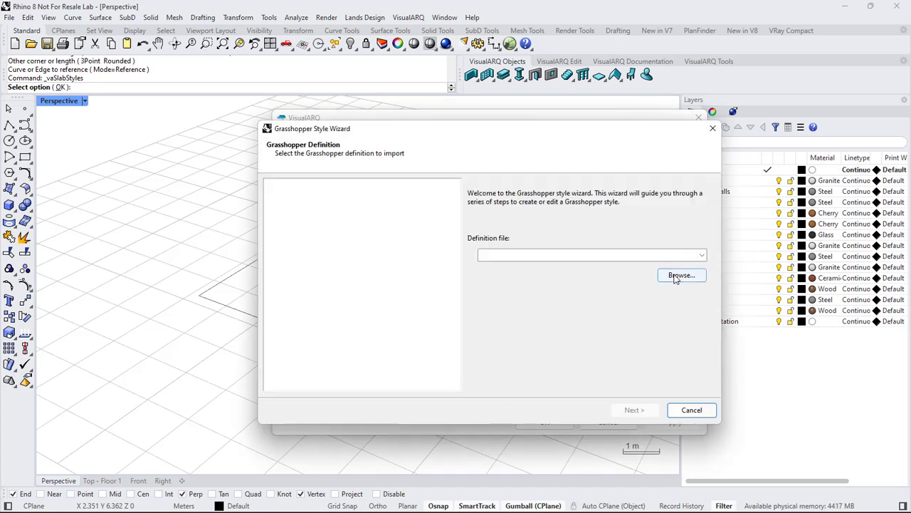
left_click(674, 277)
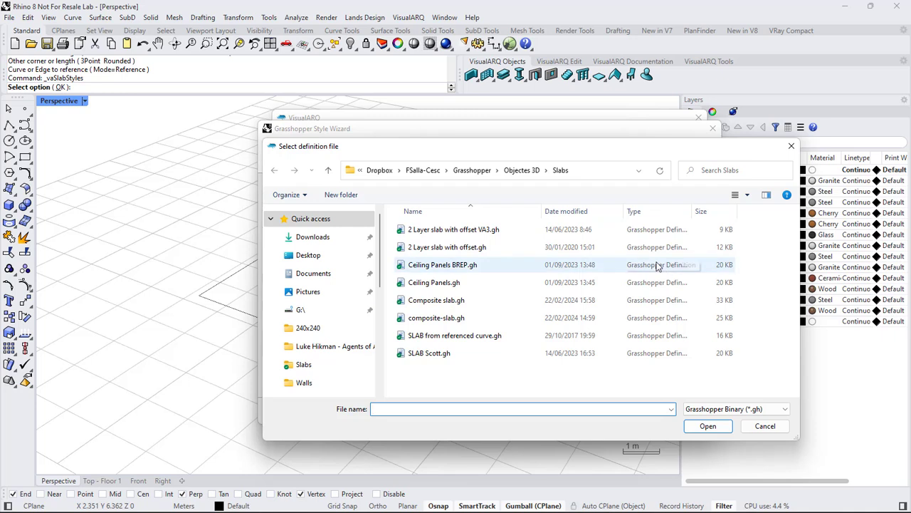
left_click(449, 301)
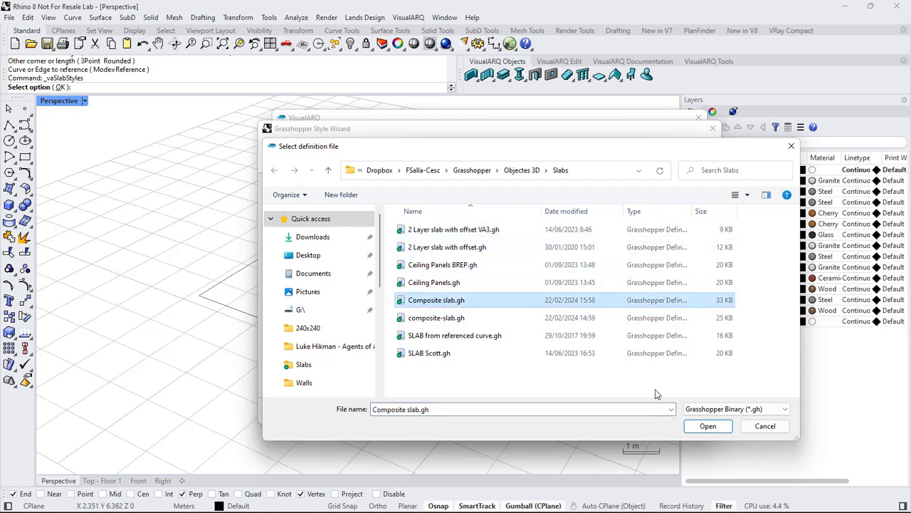
left_click(704, 426)
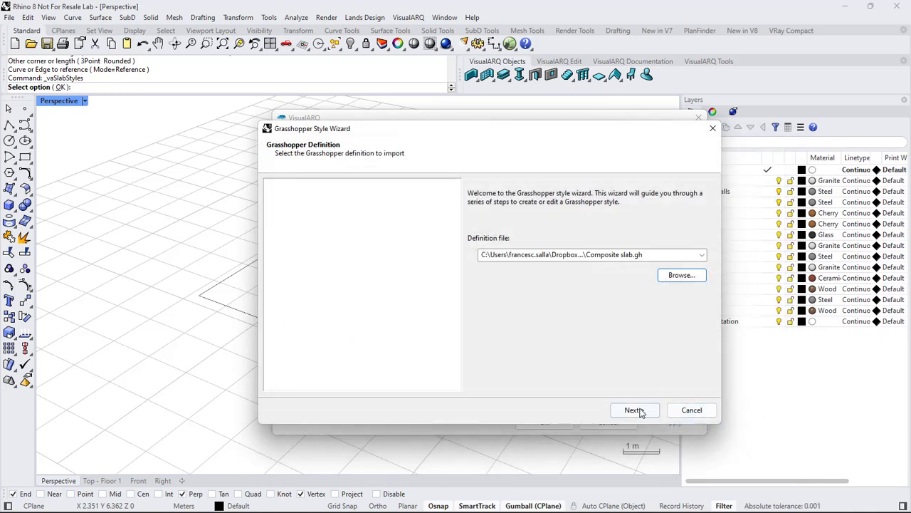
On the Configuration page, link the Boundary property to the Boundary Curve input
left_click(634, 410)
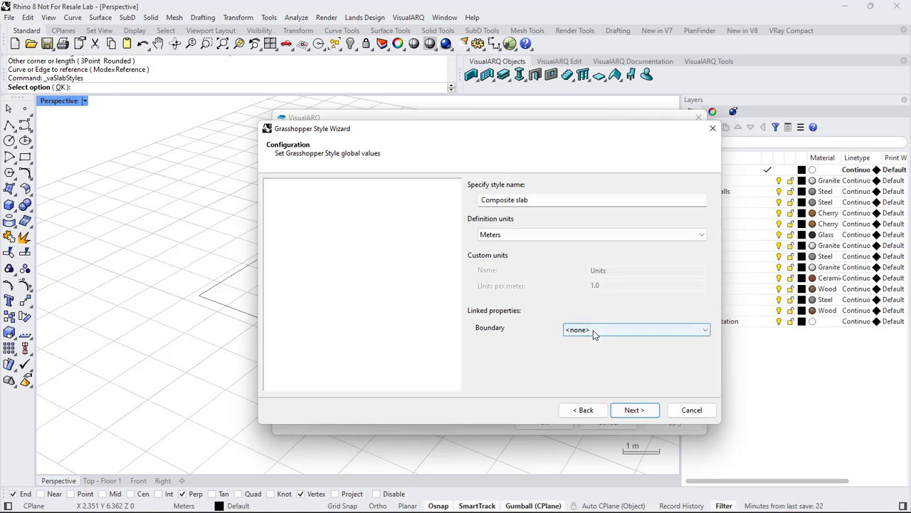
left_click(576, 330)
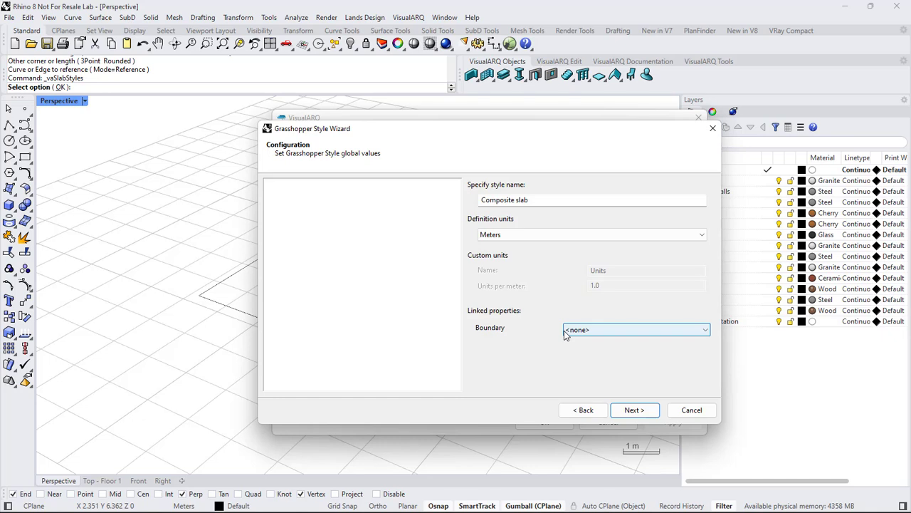
left_click(585, 331)
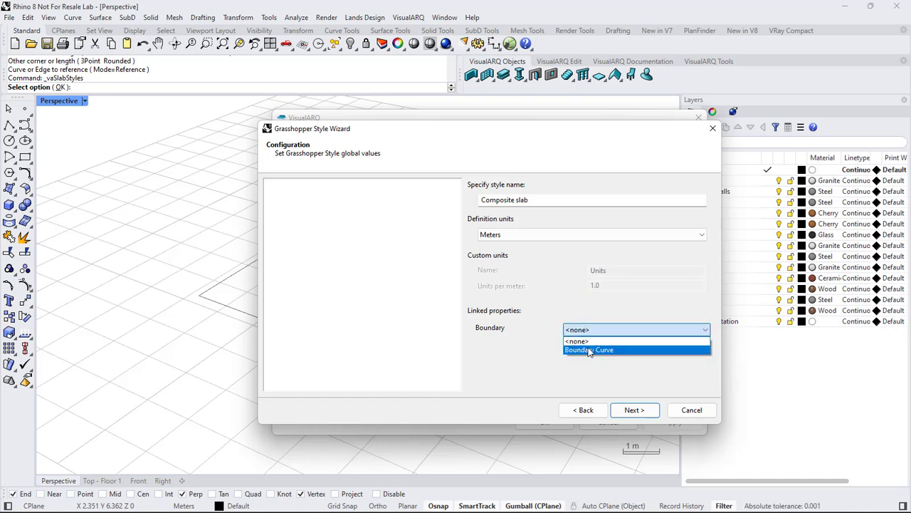
left_click(588, 350)
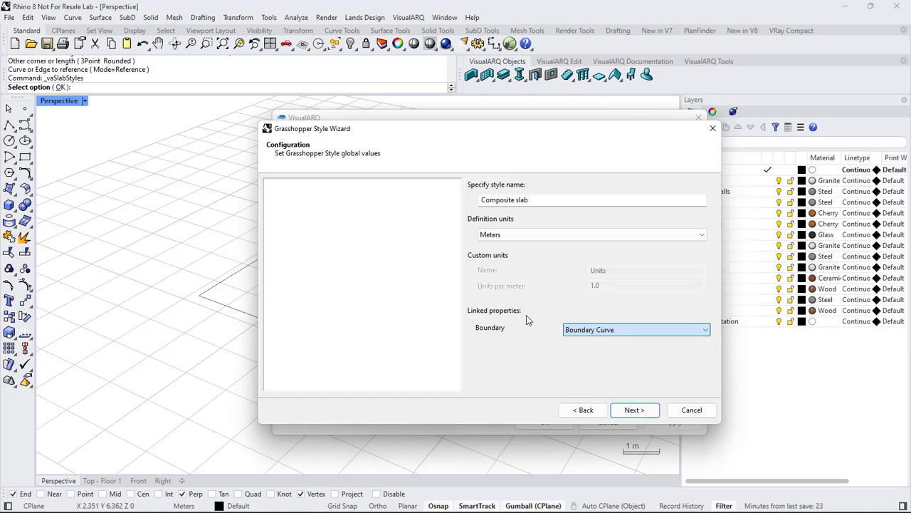
left_click(627, 411)
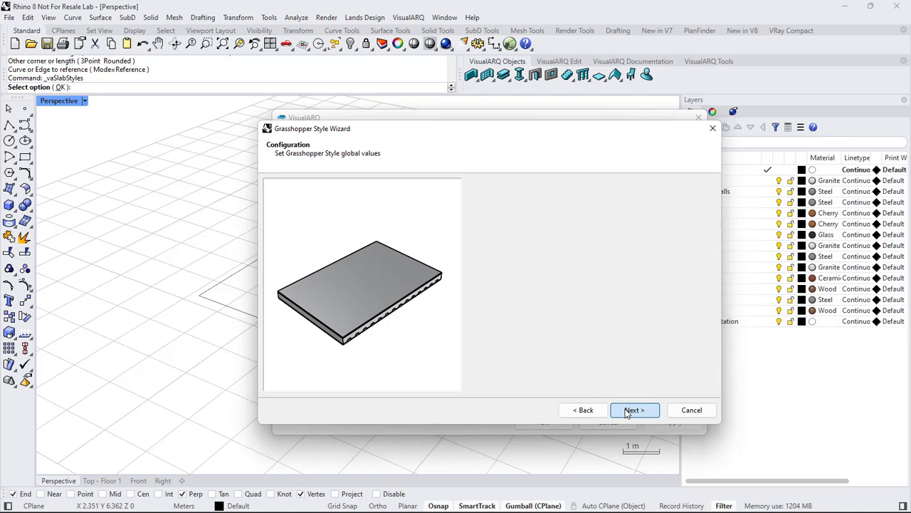
On the Geometry page, exclude Bounding Volume from model and plan geometry
left_click(628, 411)
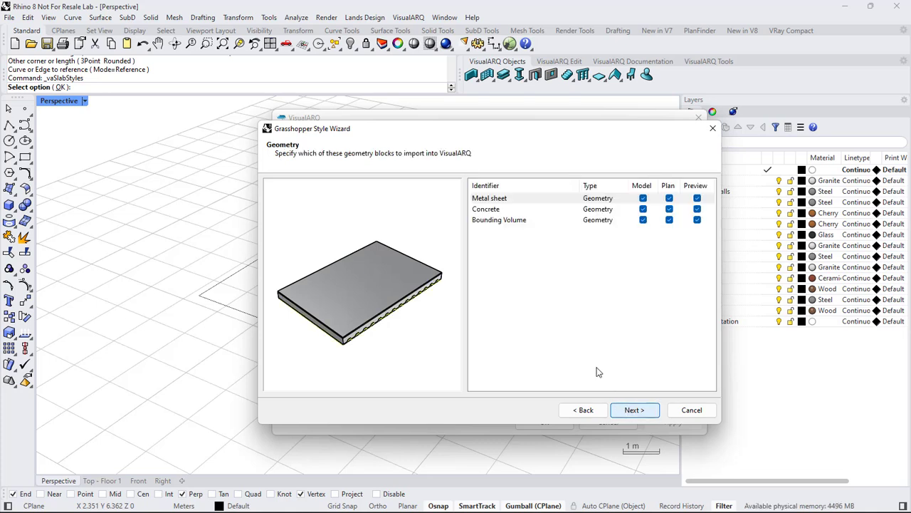
right_click_drag(425, 332, 351, 300)
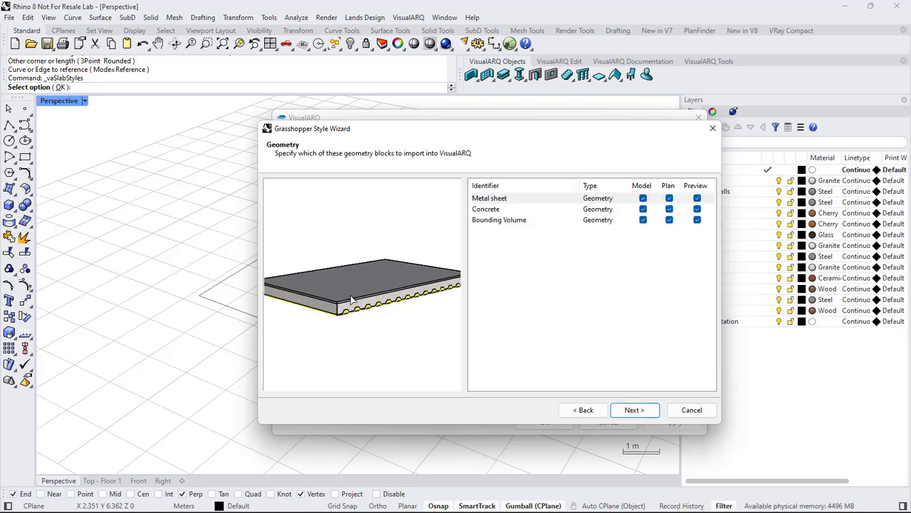
left_click(492, 214)
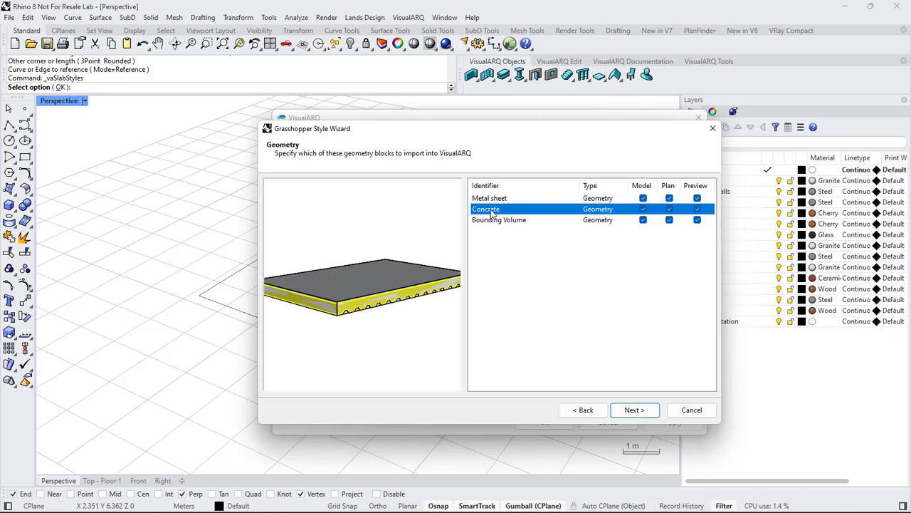
left_click(494, 222)
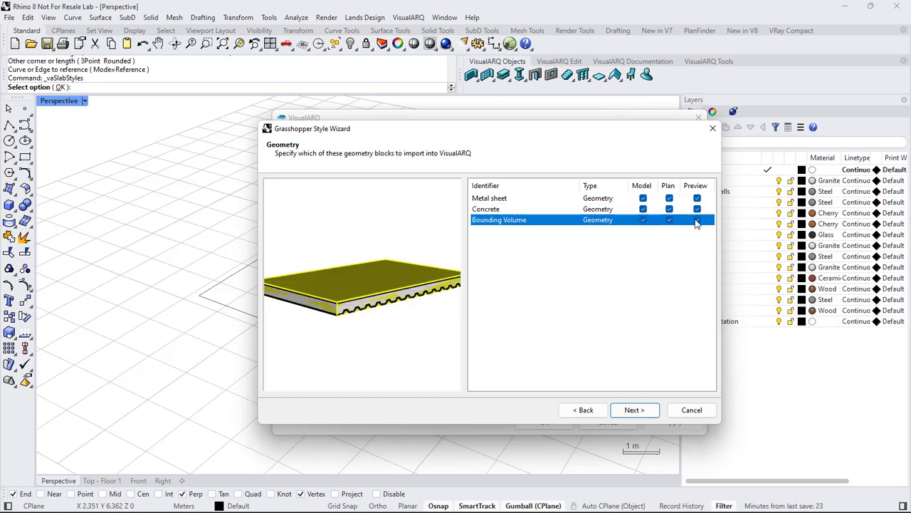
left_click(644, 221)
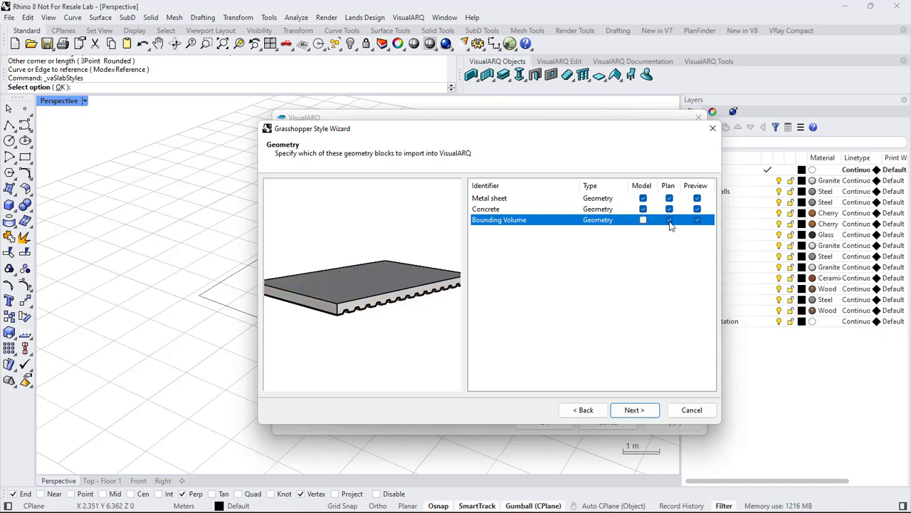
left_click(668, 221)
Exclude Metal sheet and Concrete from the preview geometry and continue to Parameters
left_click(697, 200)
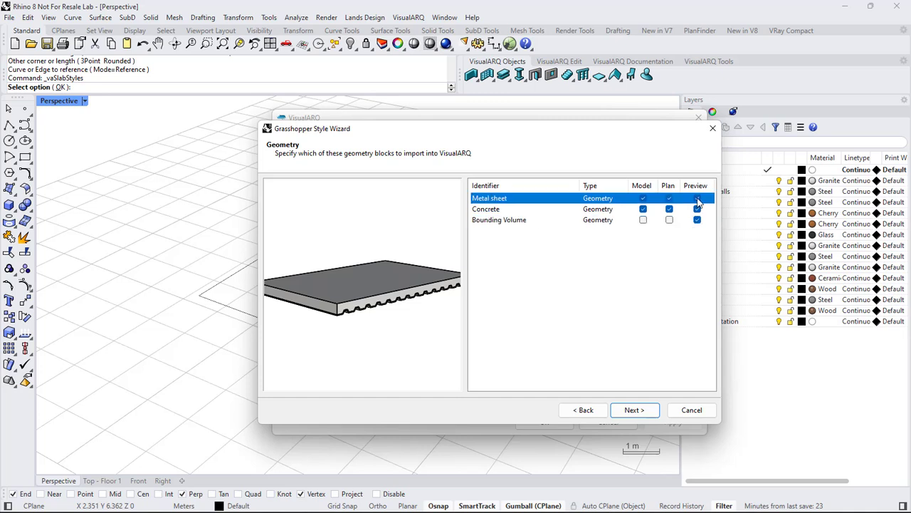
left_click(697, 200)
left_click(697, 210)
left_click(697, 210)
left_click(656, 250)
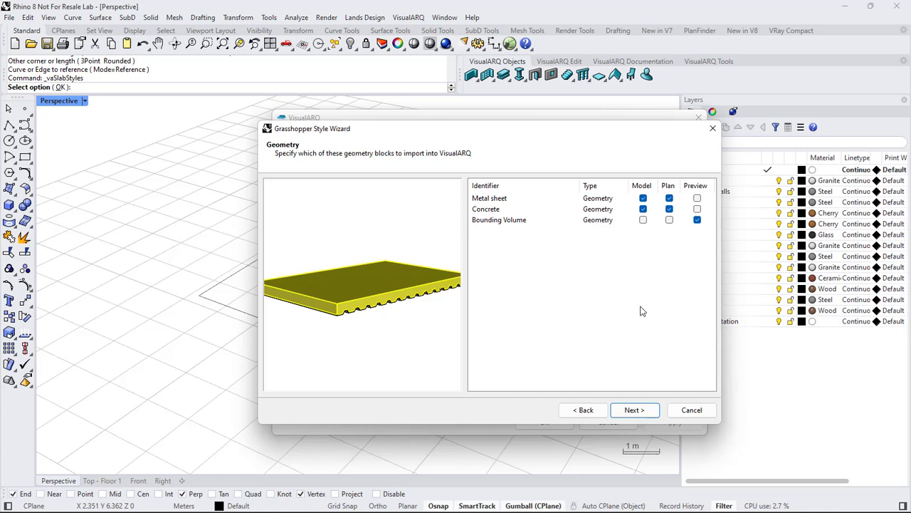
left_click(636, 410)
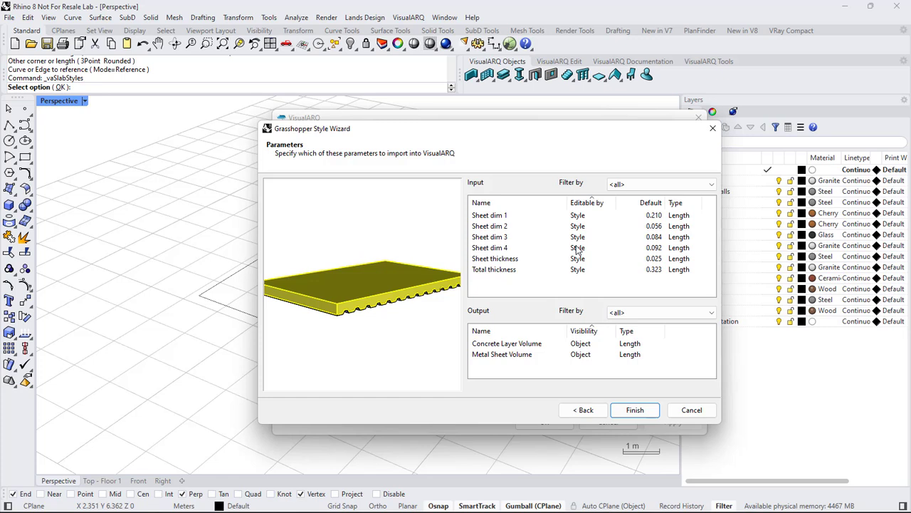
Make Total thickness editable by Object
left_click(580, 275)
left_click(582, 275)
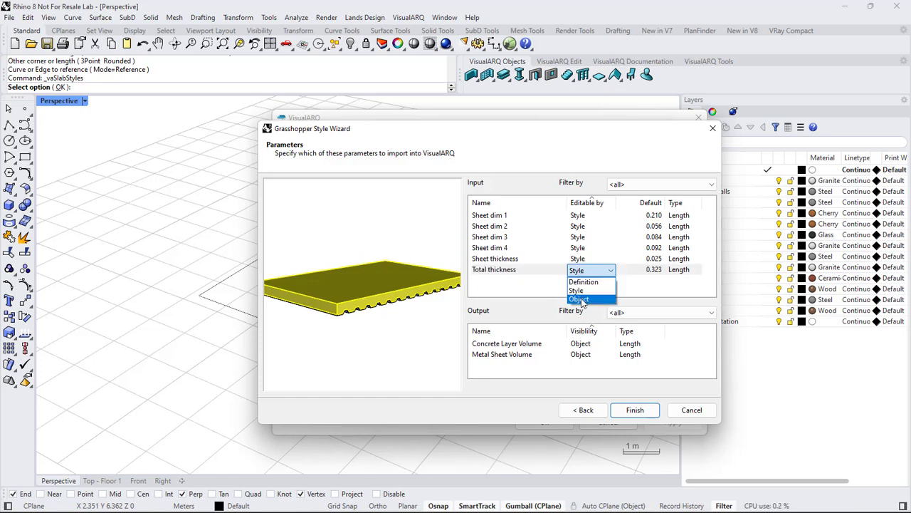
left_click(582, 299)
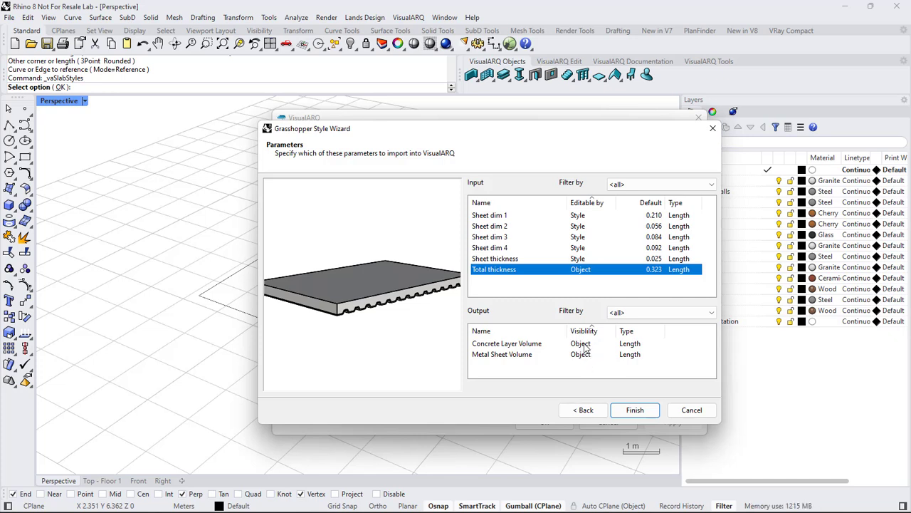
Set Concrete Layer Volume and Metal Sheet Volume types to Volume and finish the style
left_click(593, 345)
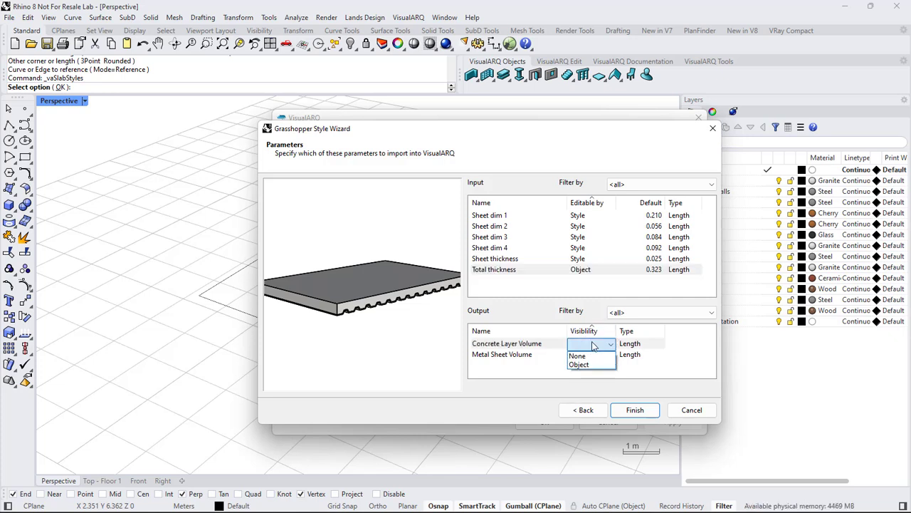
left_click(605, 364)
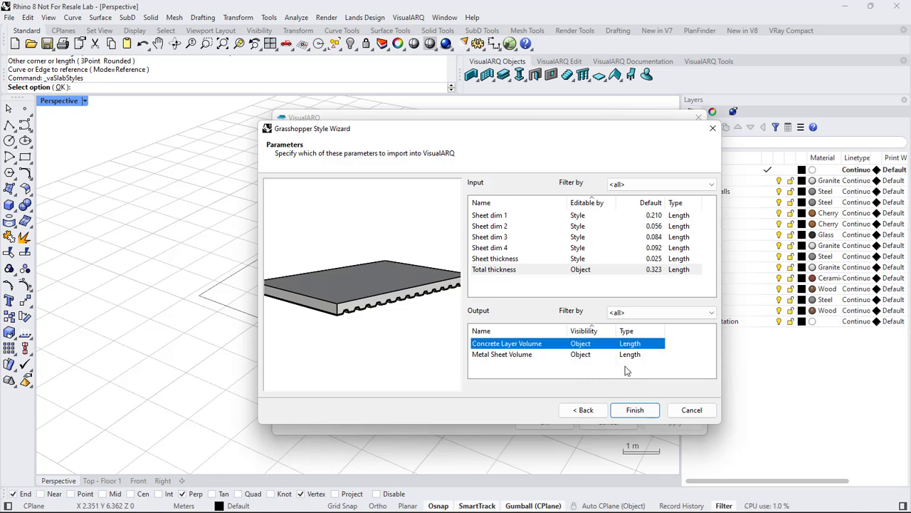
left_click(632, 345)
left_click(631, 345)
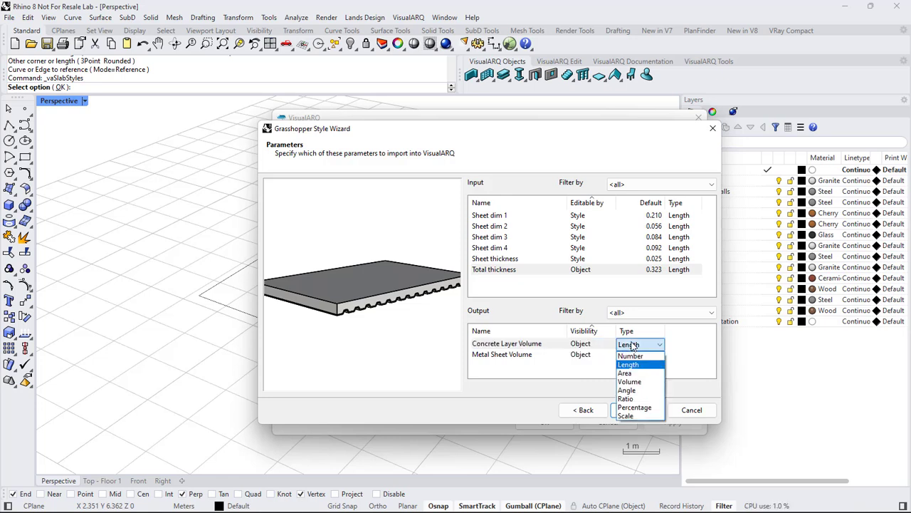
left_click(634, 385)
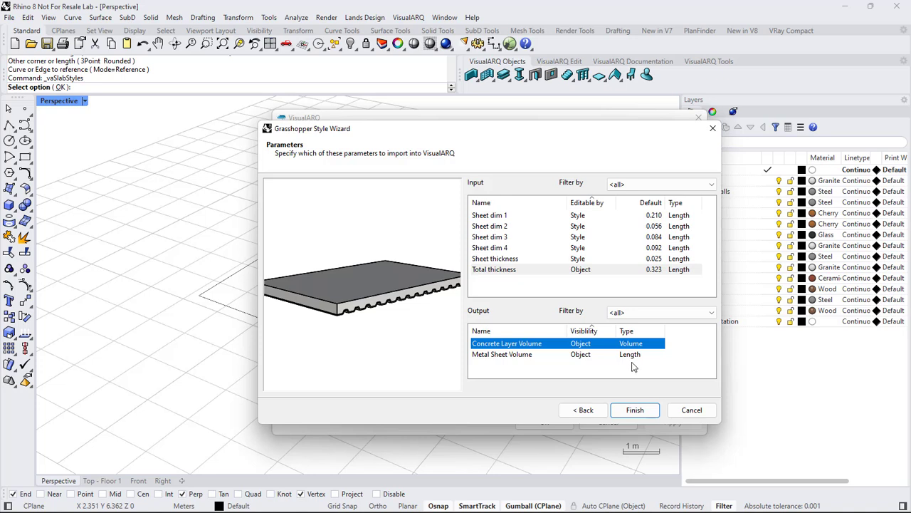
left_click(632, 359)
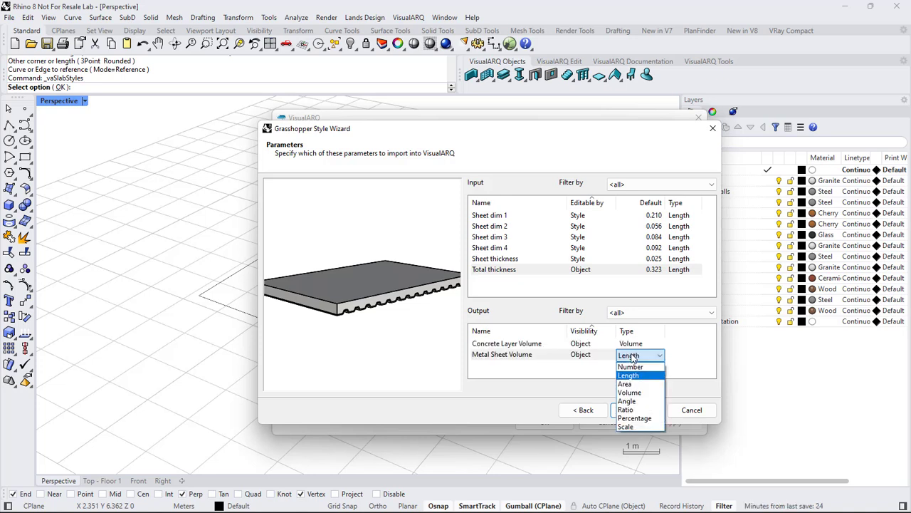
left_click(635, 395)
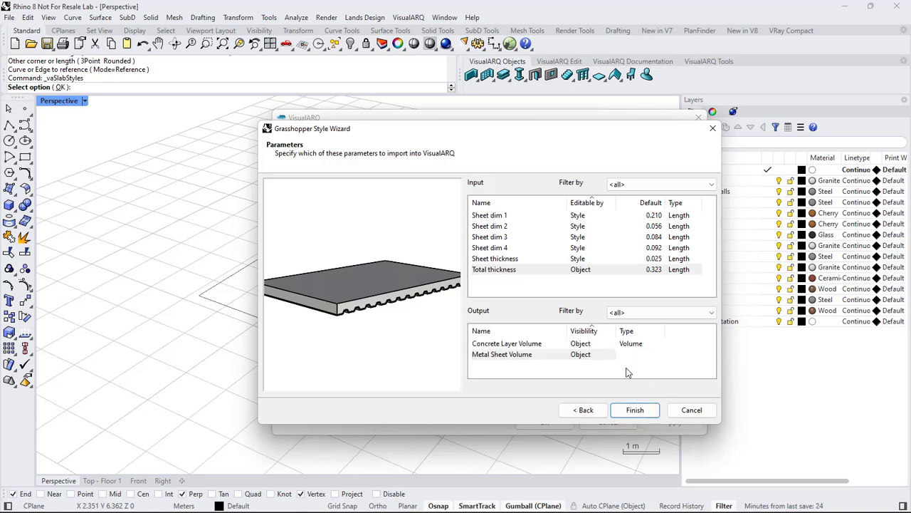
left_click(632, 410)
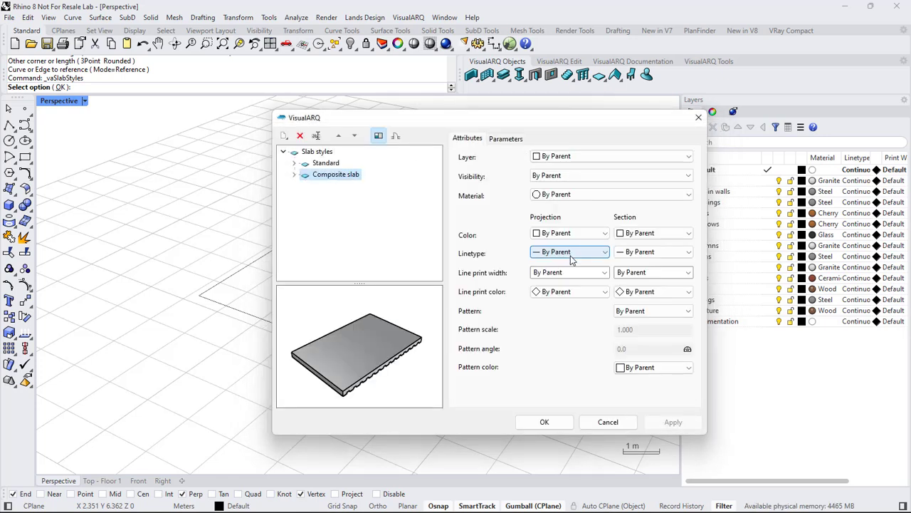
Expand Composite slab, give its Metal sheet component the Steel material, and confirm with OK
left_click_drag(374, 358, 346, 294)
left_click(294, 174)
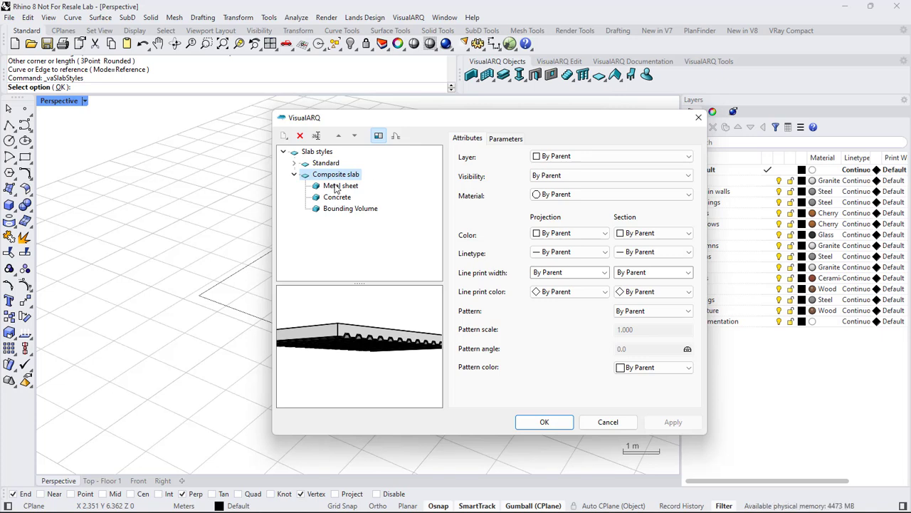
left_click(336, 187)
mouse_move(346, 311)
left_mouse_down()
mouse_move(355, 335)
mouse_move(356, 322)
left_mouse_up()
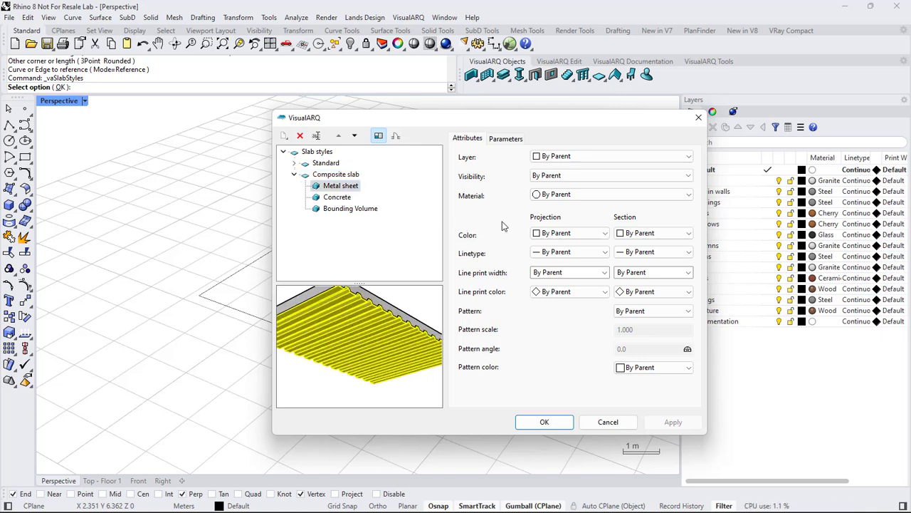
left_click(570, 195)
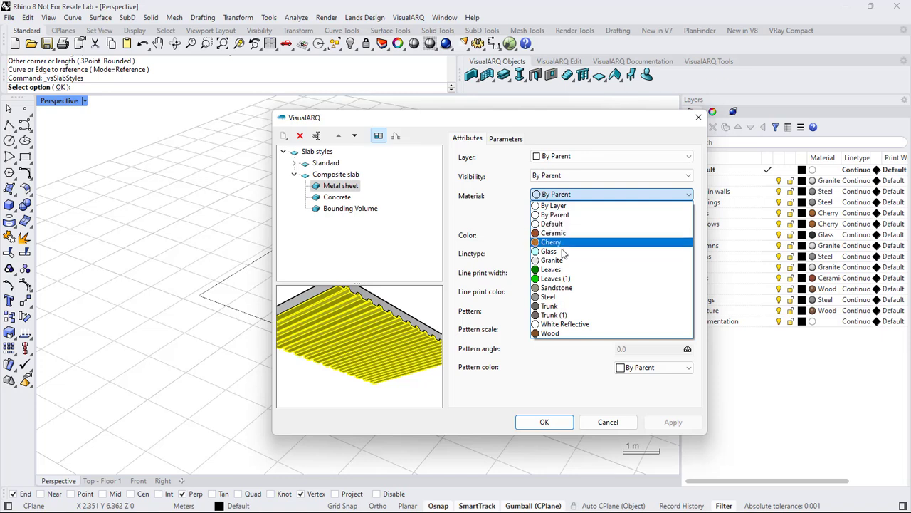
left_click(549, 296)
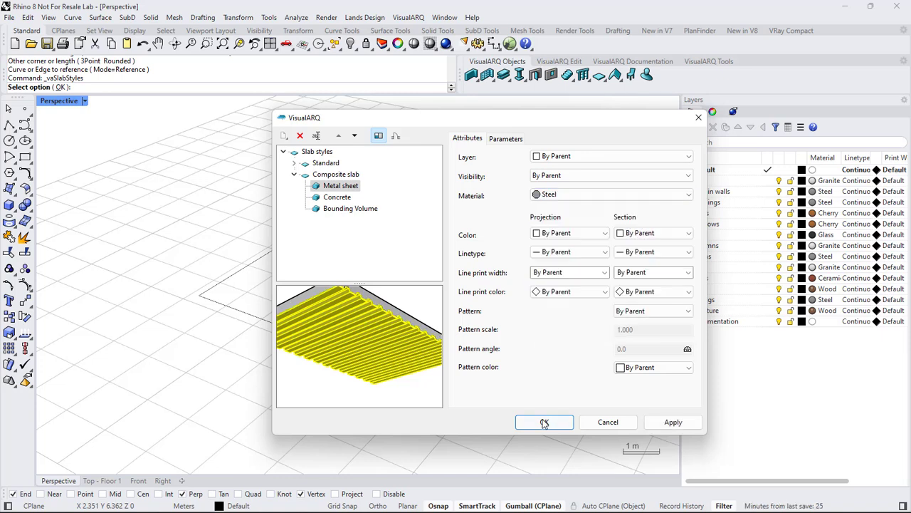
left_click(545, 423)
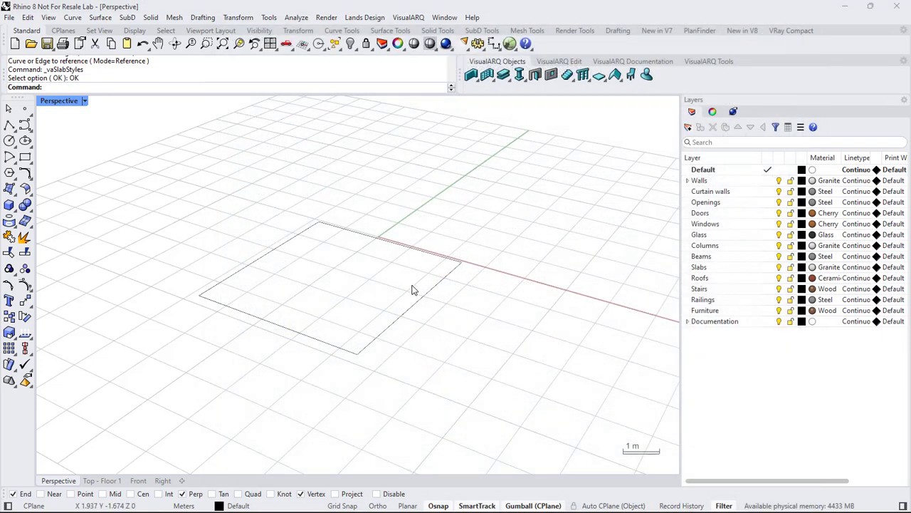
Place a Composite slab from two rectangle corners, then orbit to its ribbed underside and select it
left_click(598, 76)
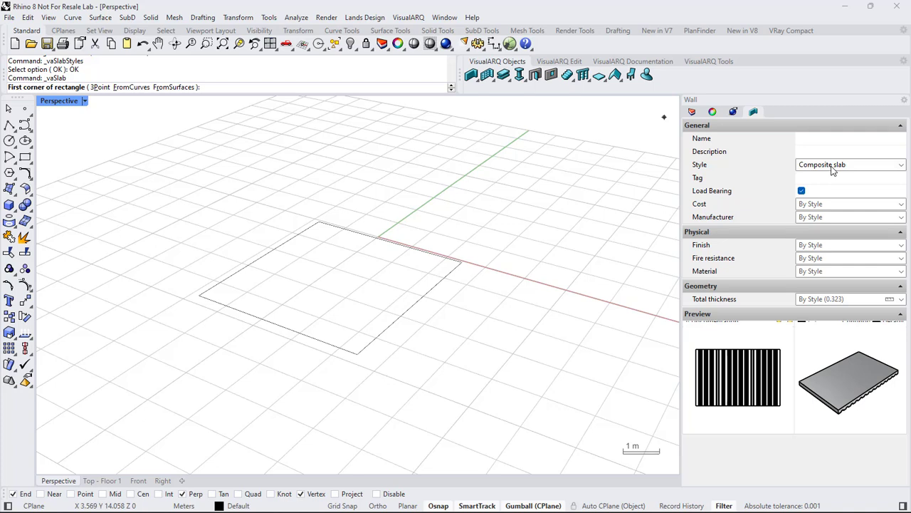
left_click(218, 215)
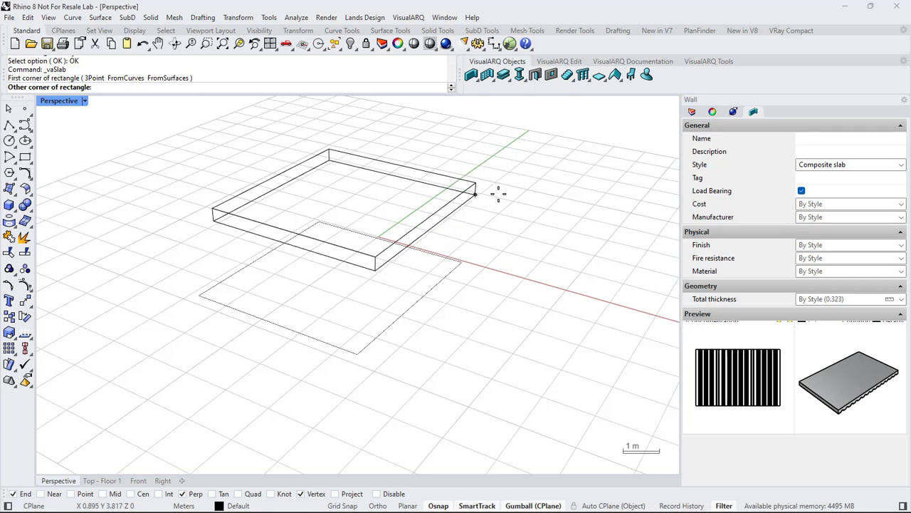
left_click(498, 193)
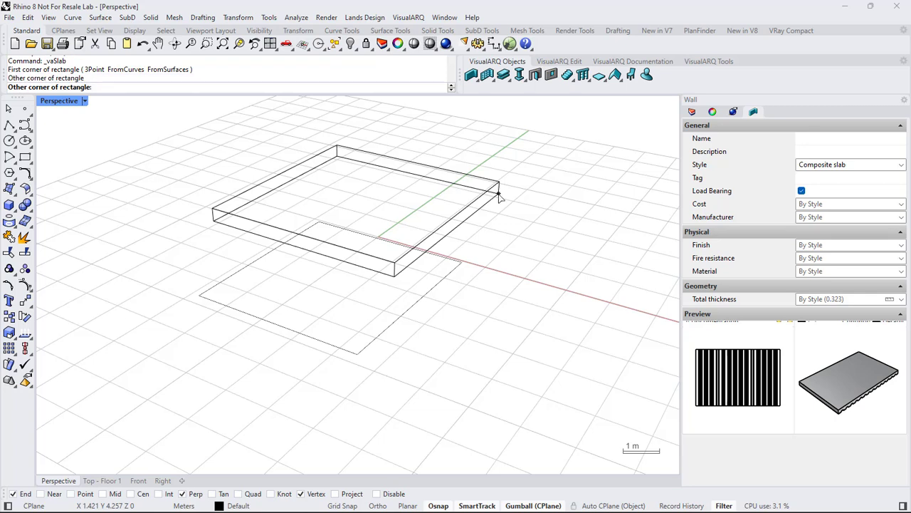
left_click(498, 193)
key("Return")
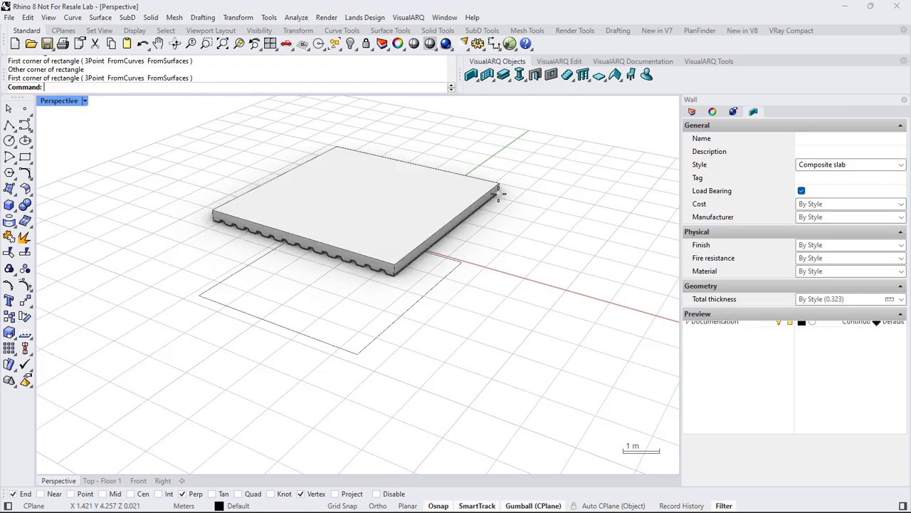
right_click_drag(332, 193, 223, 215)
left_click(223, 215)
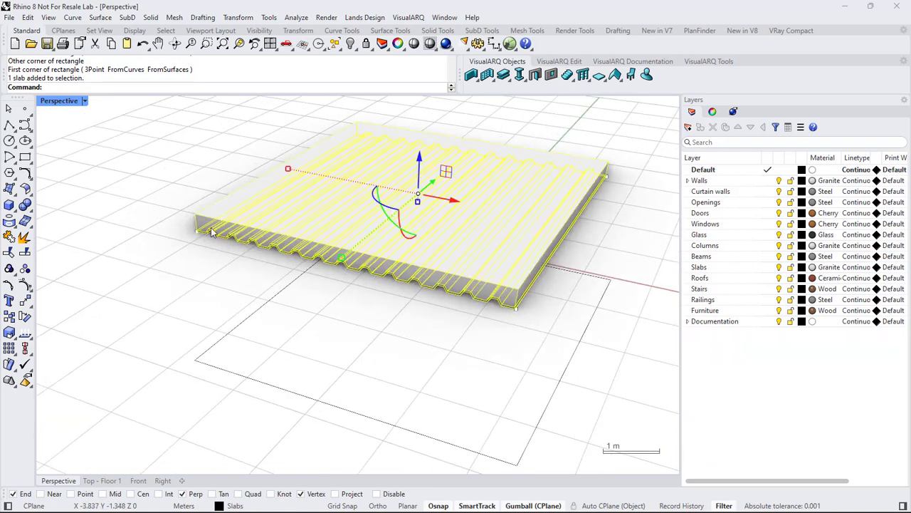
Drag one corner grip of the new slab outward to enlarge it
left_click_drag(171, 197, 211, 247)
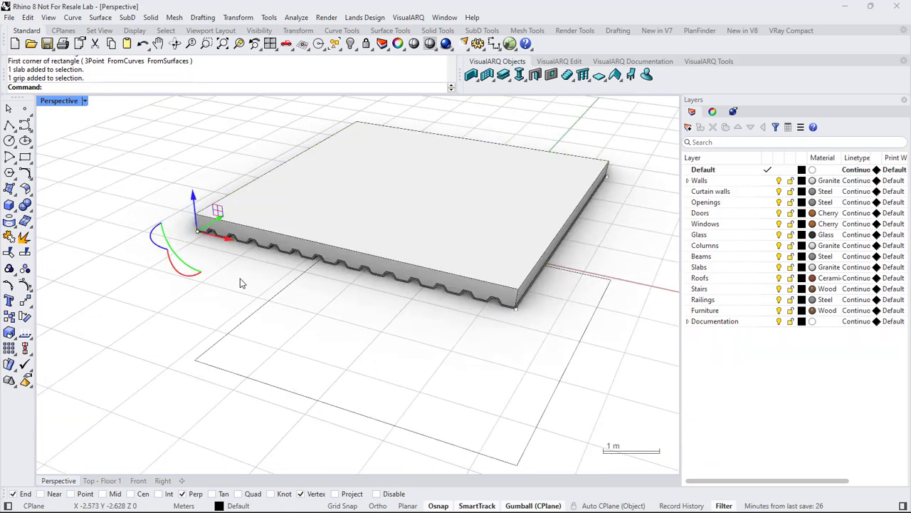
scroll(242, 282, "down", 2)
left_click_drag(236, 251, 153, 229)
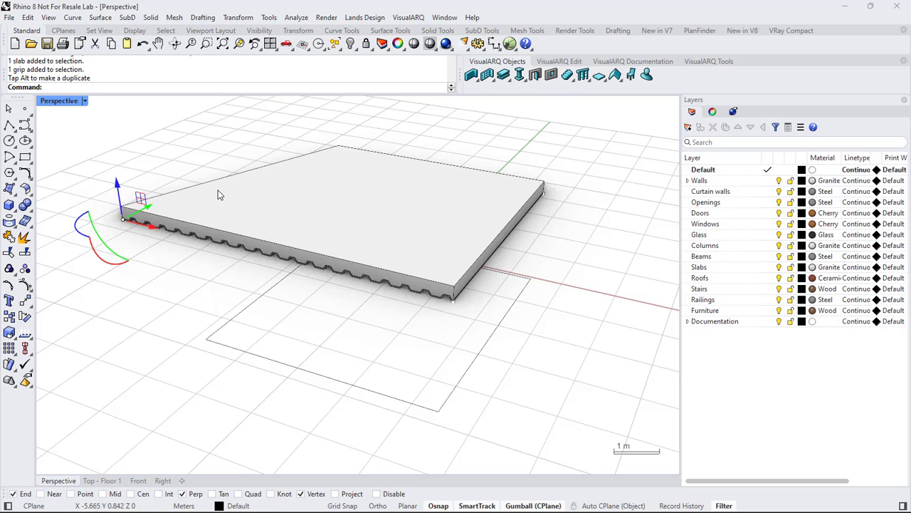
Set the slab's Total thickness to 0.2 in its Slab properties
left_click(217, 191)
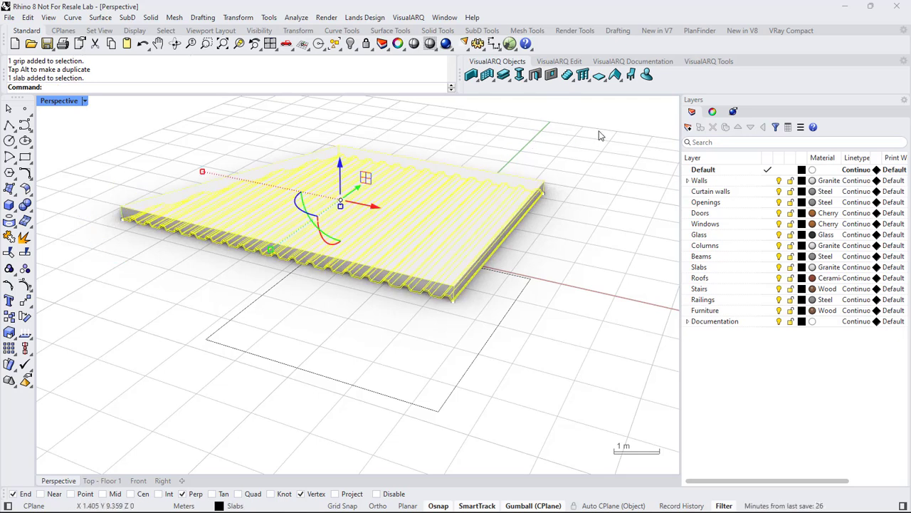
left_click(714, 113)
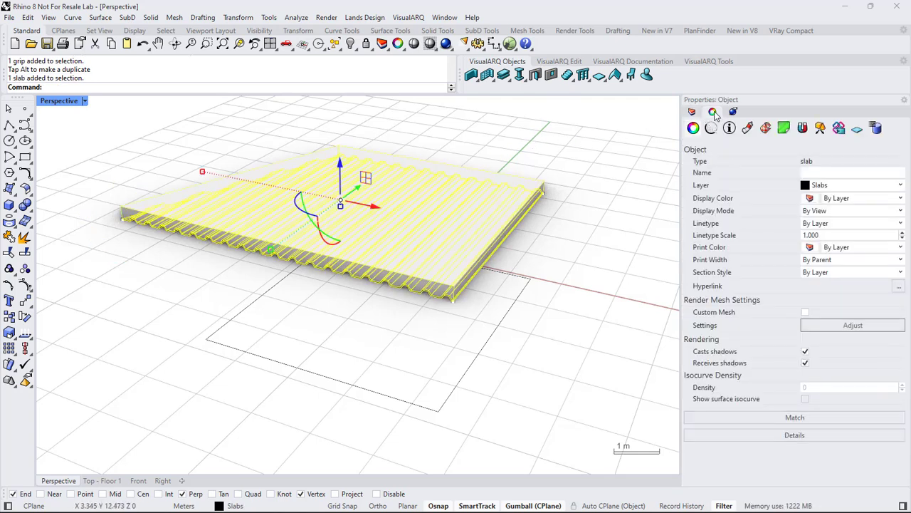
left_click(857, 131)
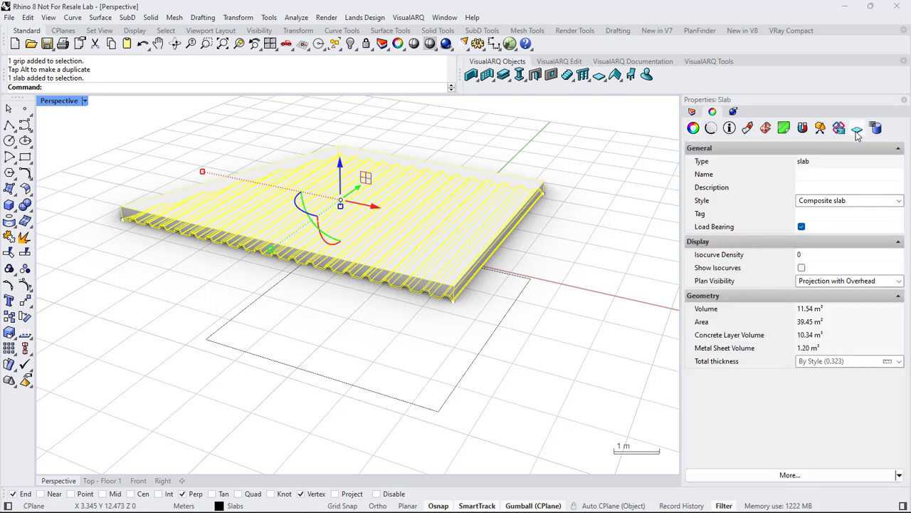
left_click(745, 336)
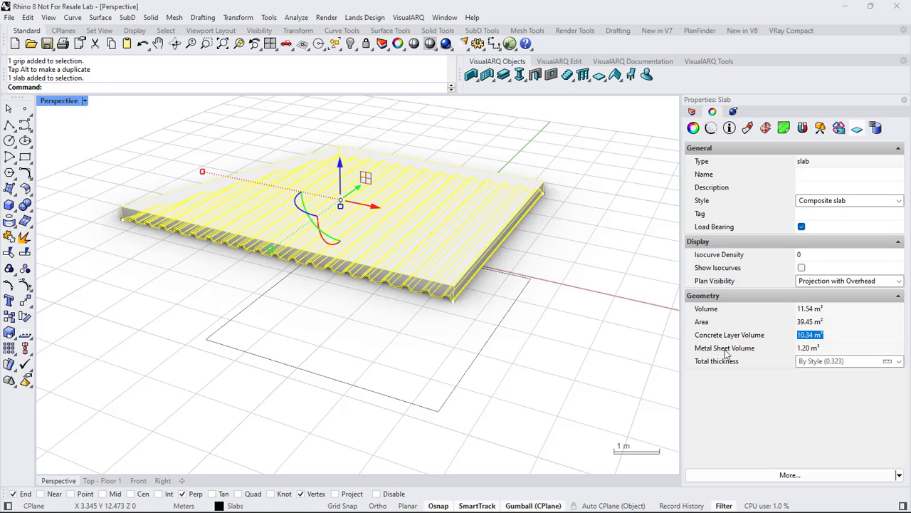
left_click(852, 361)
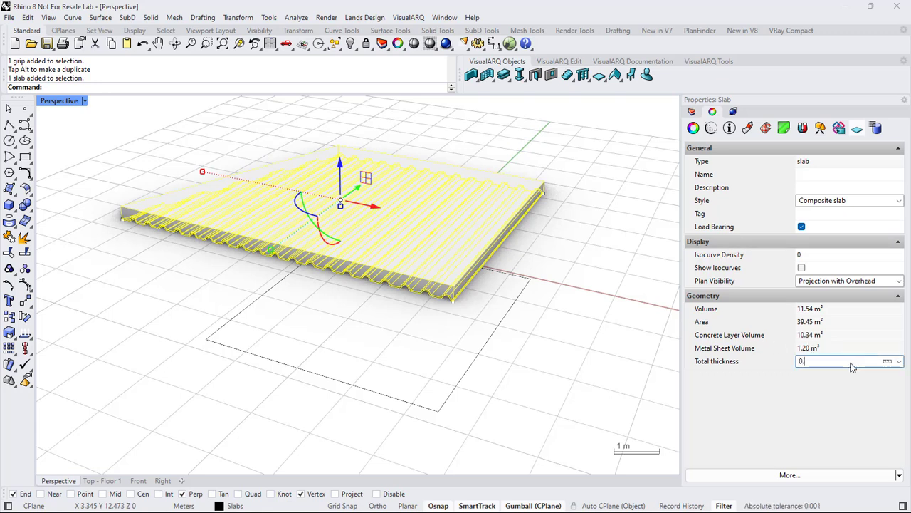
type("0.2")
key("Return")
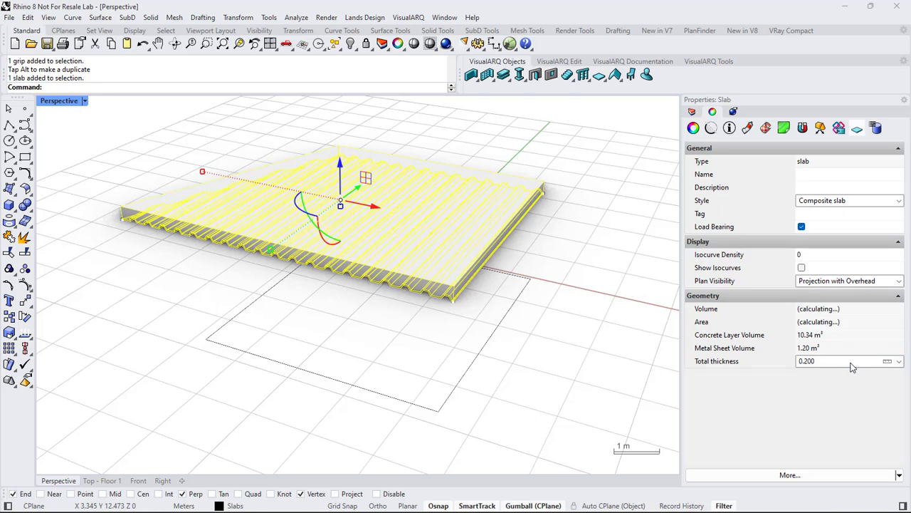
left_click(605, 329)
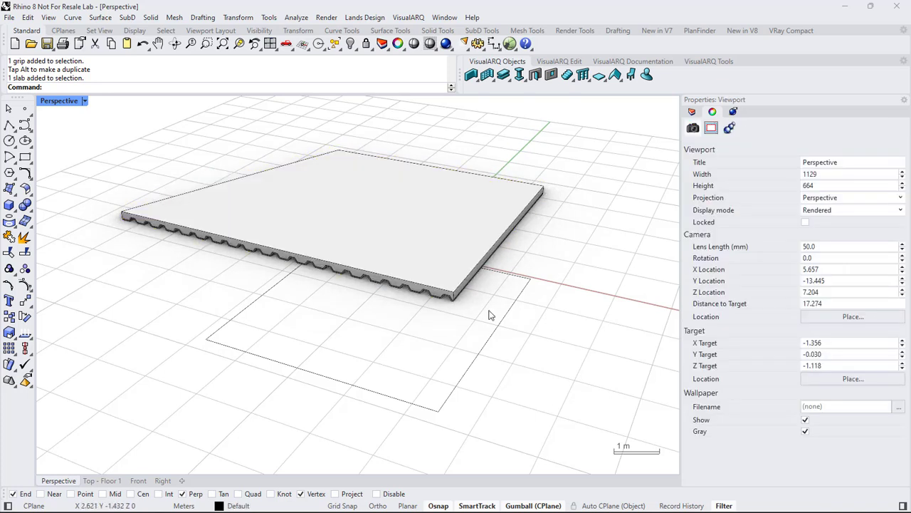
Move the rectangle outline down-right onto empty grid, clear of the slab
right_click_drag(258, 268, 303, 250)
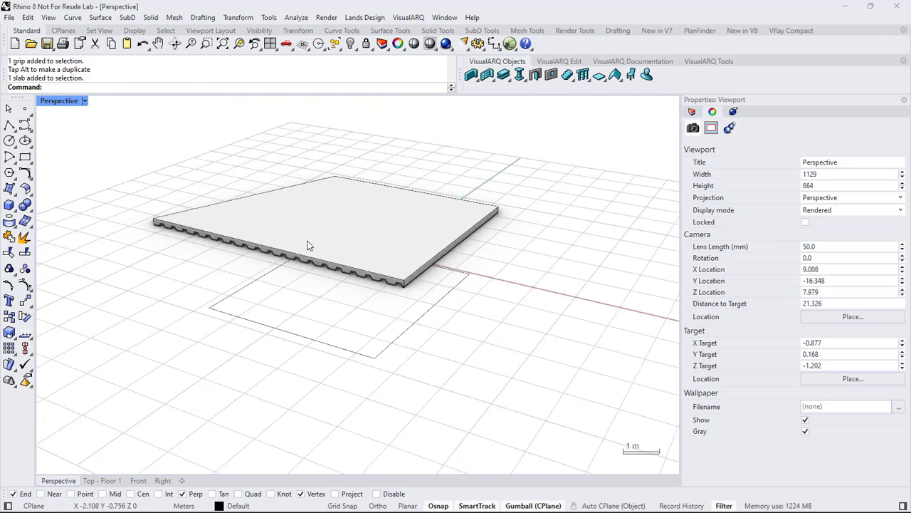
scroll(377, 249, "down", 2)
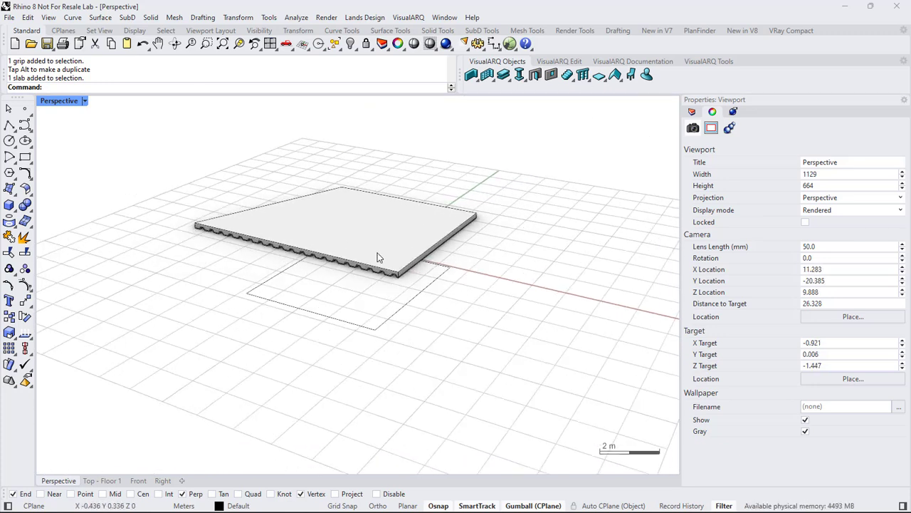
left_click_drag(403, 315, 557, 365)
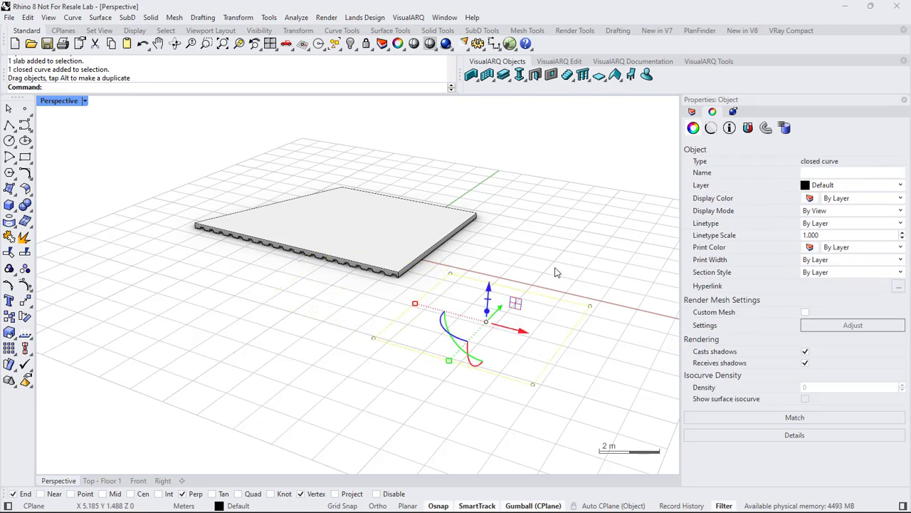
Build a second Composite slab on the rectangle outline using Slab From Curves
left_click(557, 273)
left_click(605, 82)
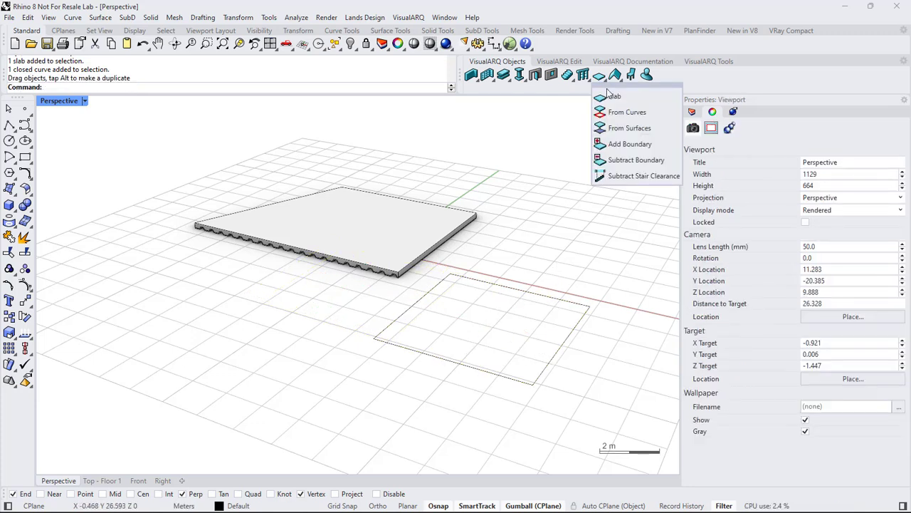
left_click(617, 115)
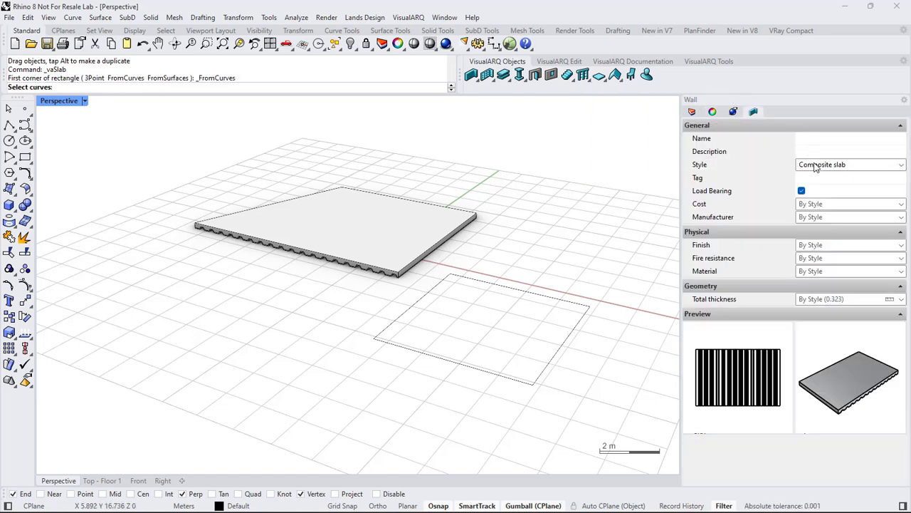
left_click(495, 288)
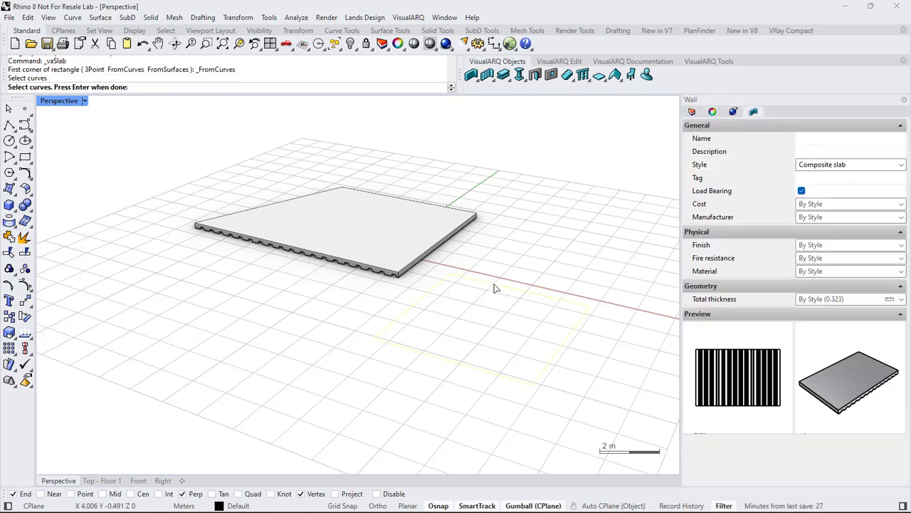
key("Return")
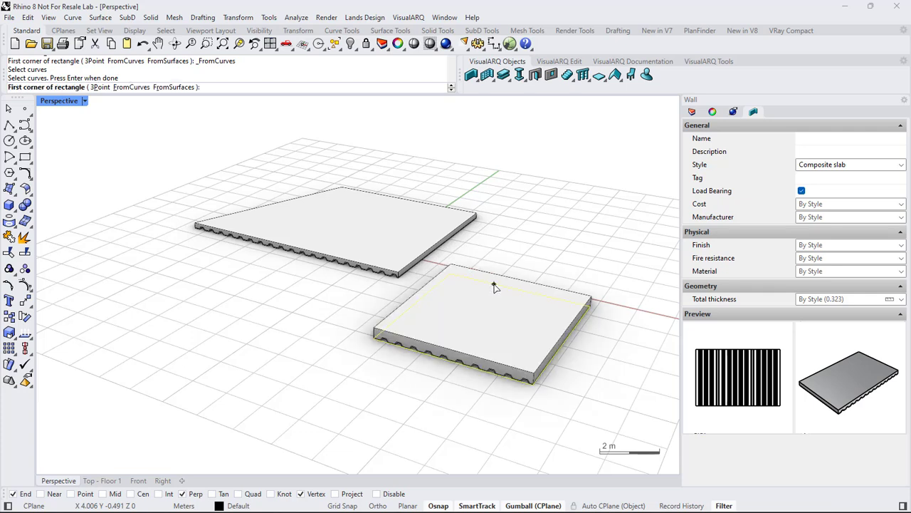
key("Escape")
key("Escape")
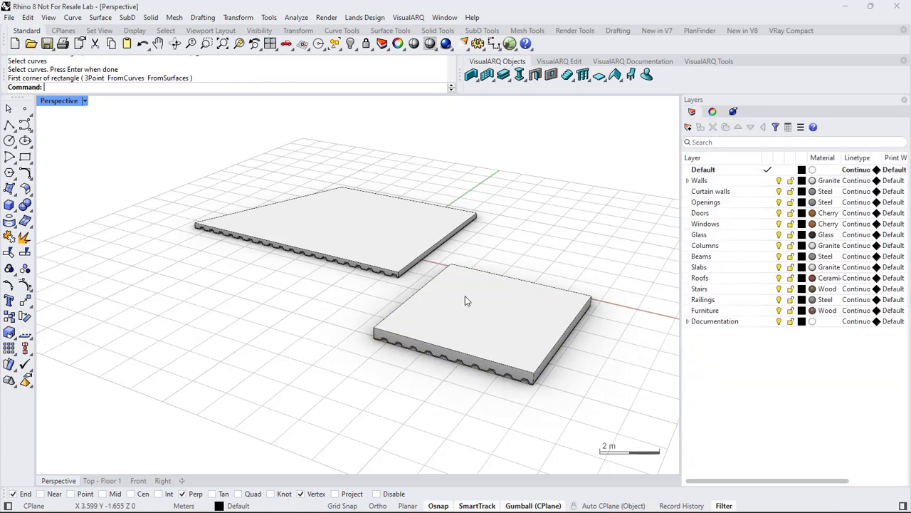